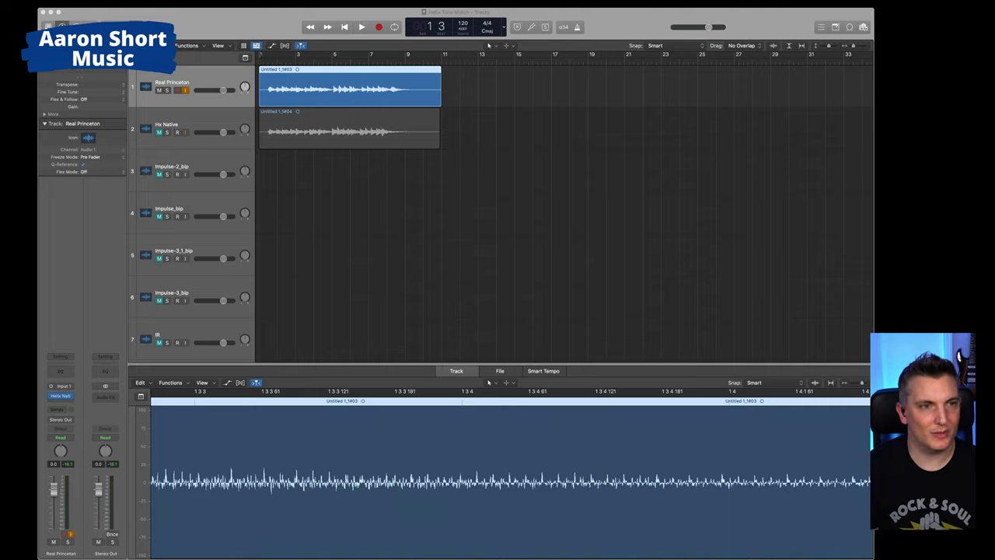
- Enable Cycle and play the Real Princeton take from bar 1, stopping and replaying it several times
click(412, 142)
key(c)
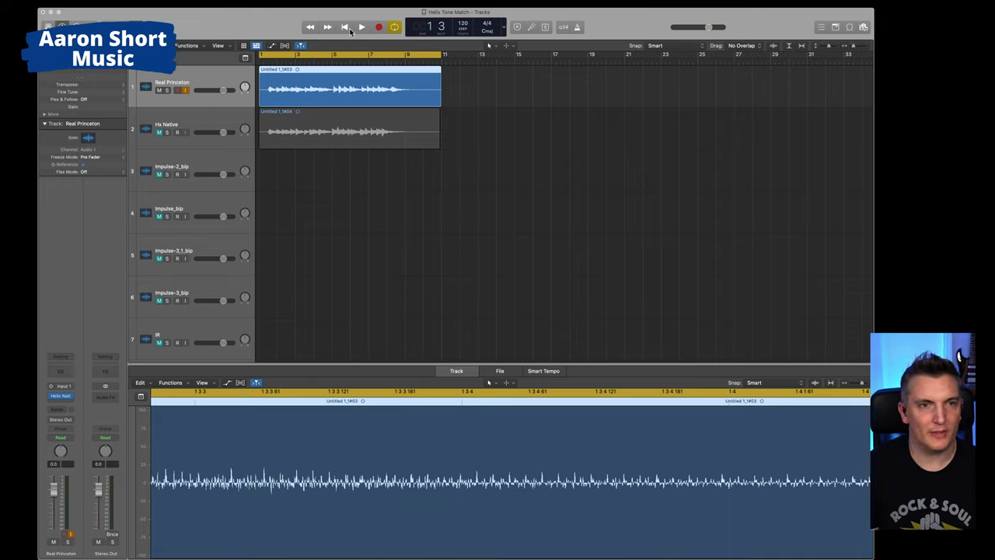
click(345, 27)
click(362, 27)
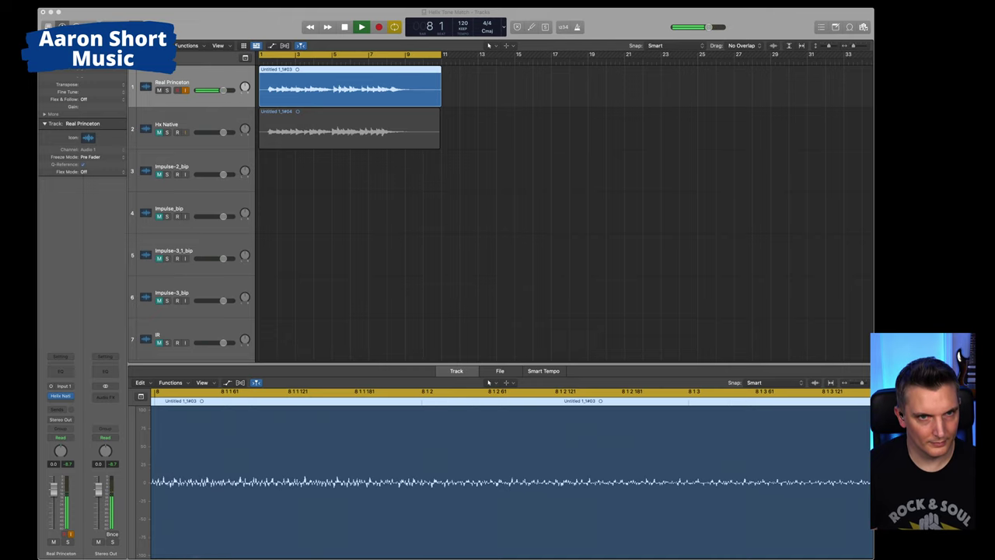
click(358, 33)
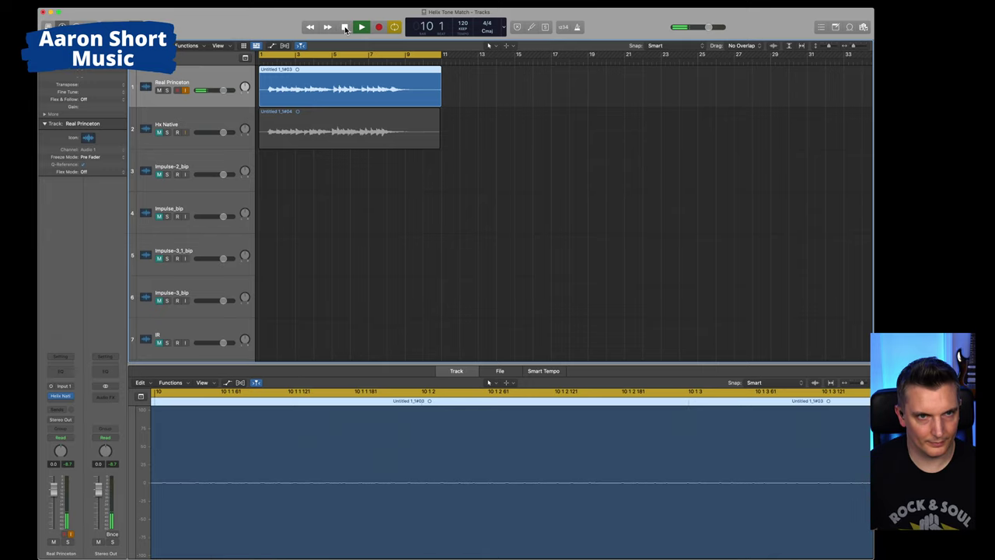
click(346, 29)
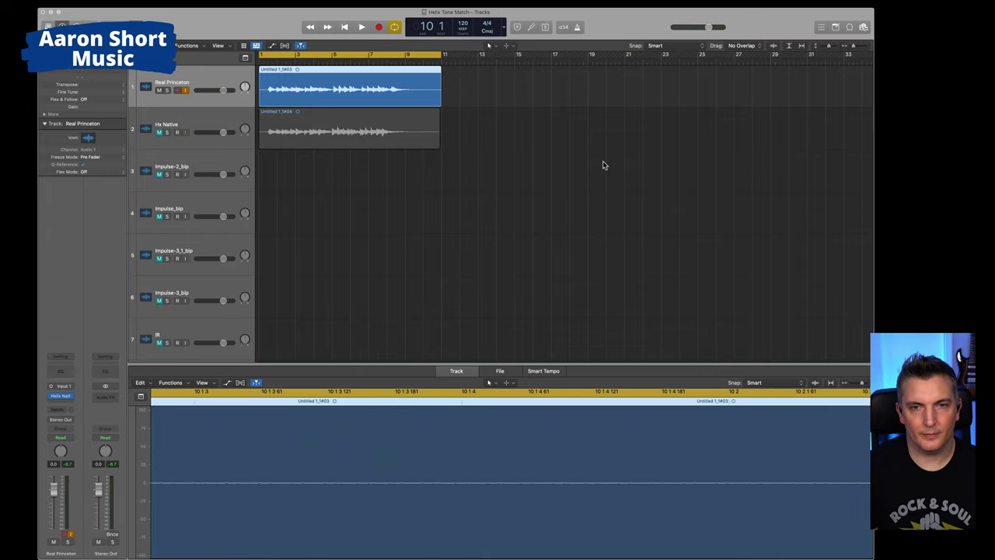
click(361, 28)
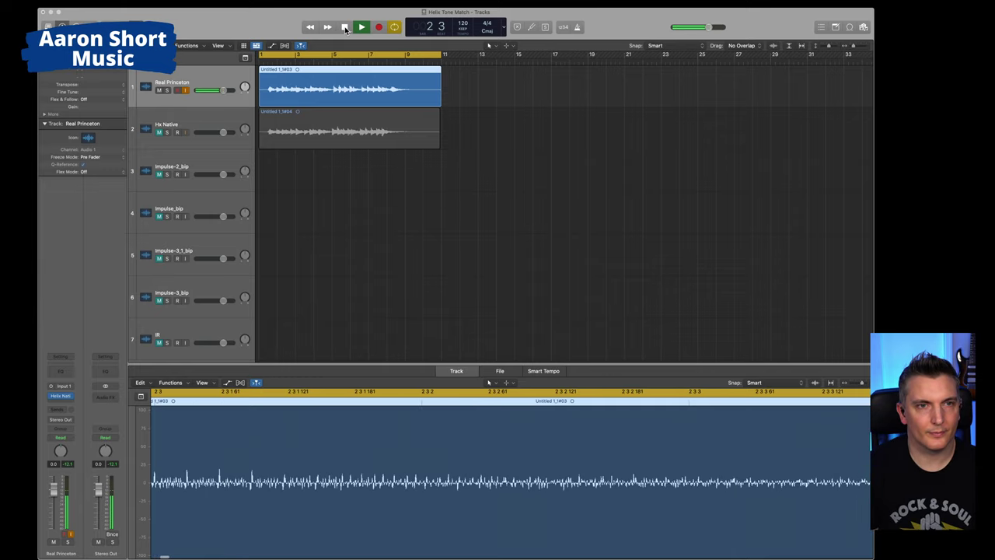
click(346, 28)
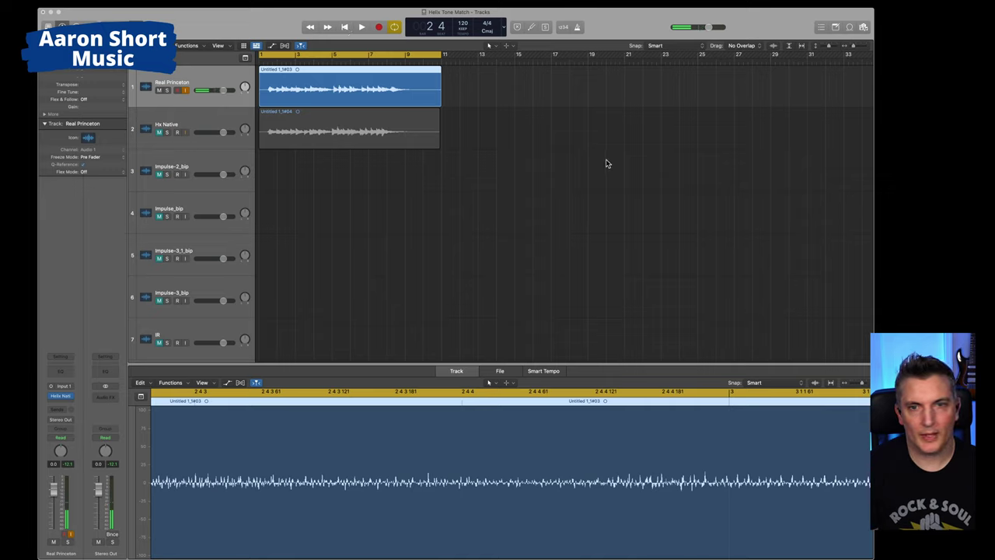
click(362, 28)
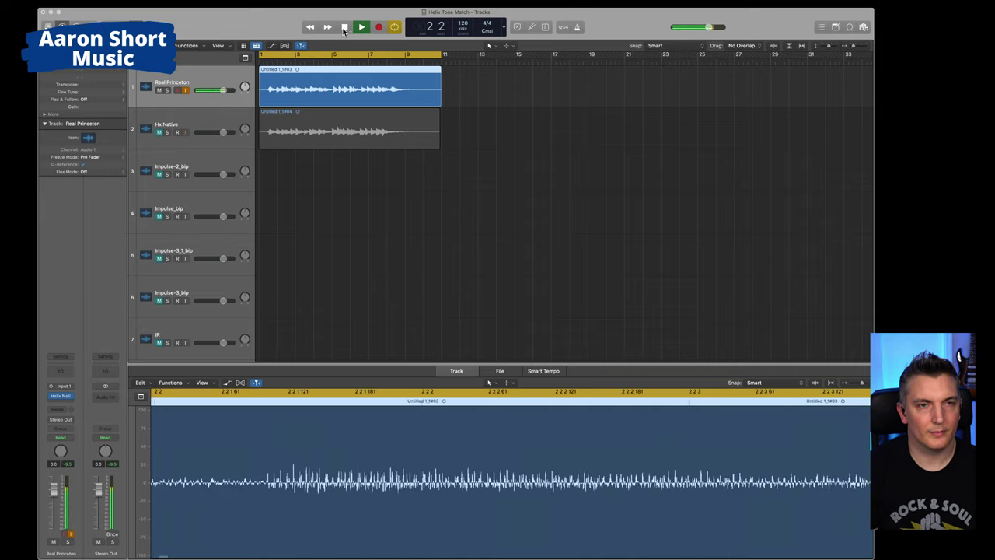
click(345, 28)
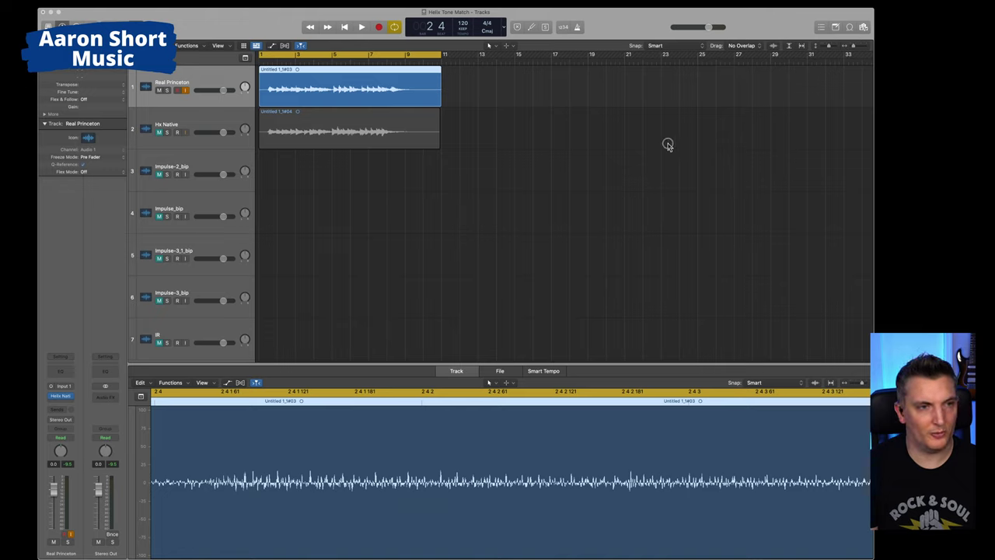
- Select the Hx Native track and its region, then play the take from the song start and stop
click(191, 111)
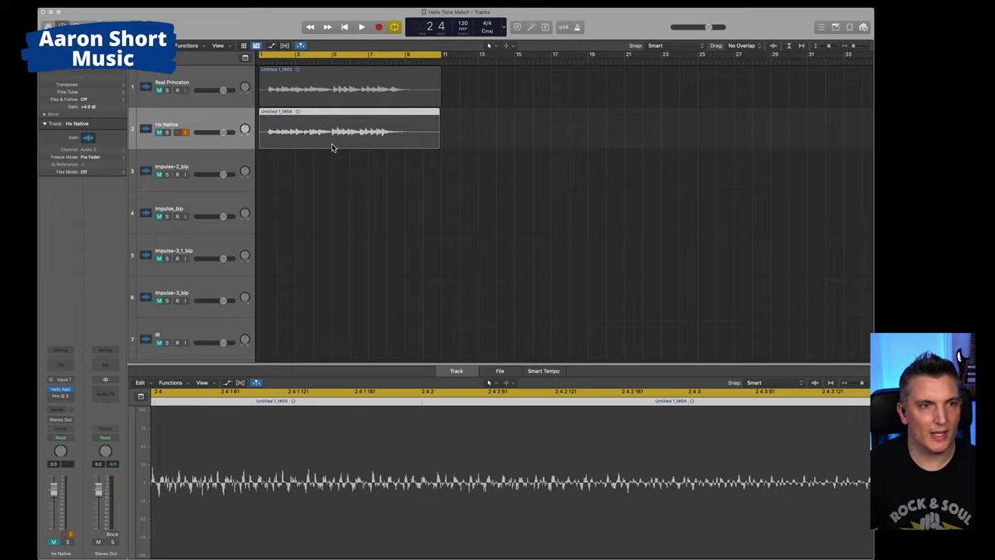
click(284, 145)
click(344, 27)
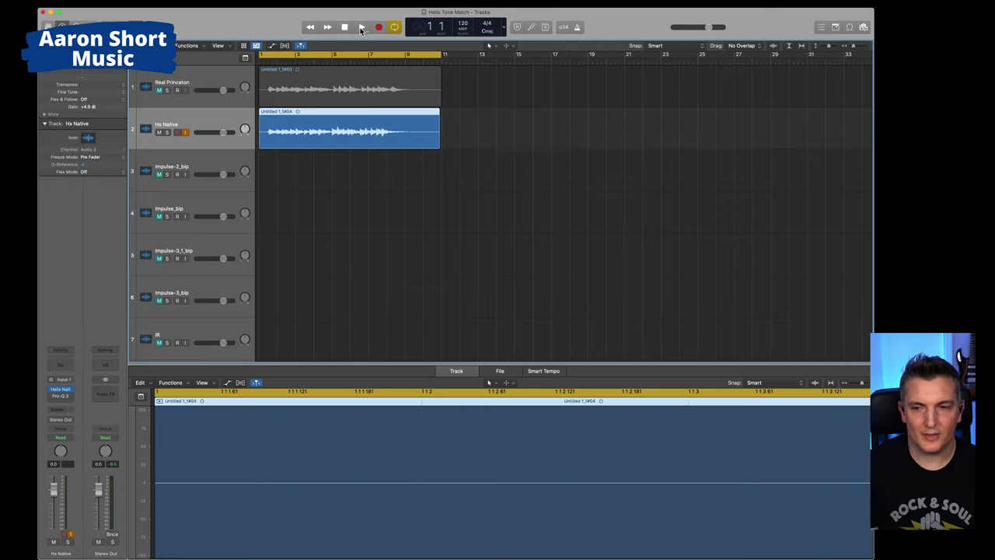
click(362, 27)
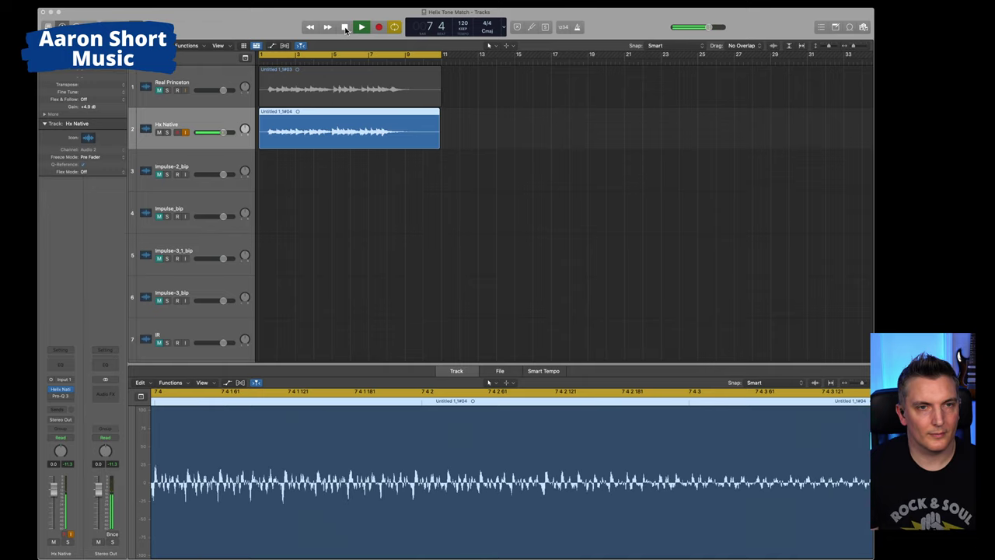
click(345, 28)
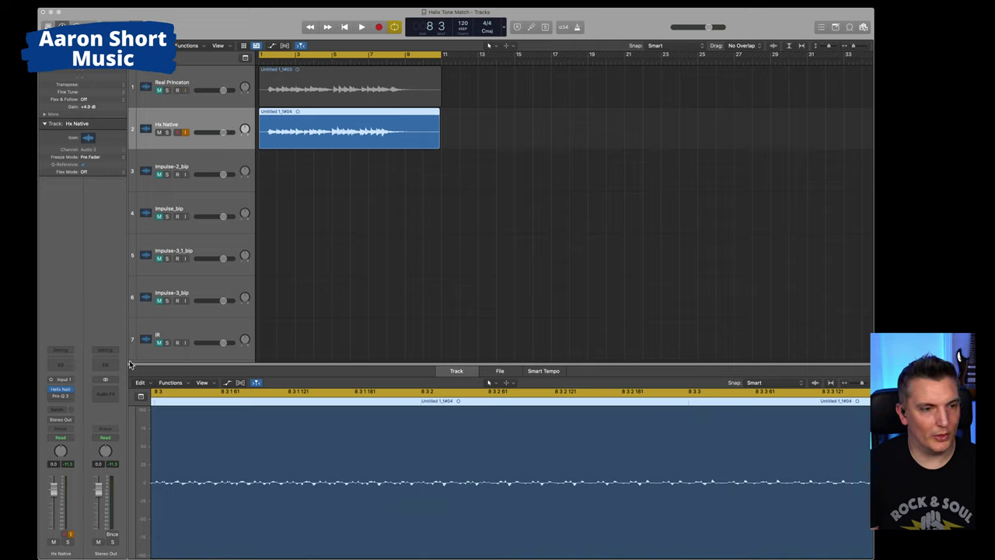
- Replace the existing EQ on the Hx Native insert slot with a mono Pro-Q 3
click(67, 396)
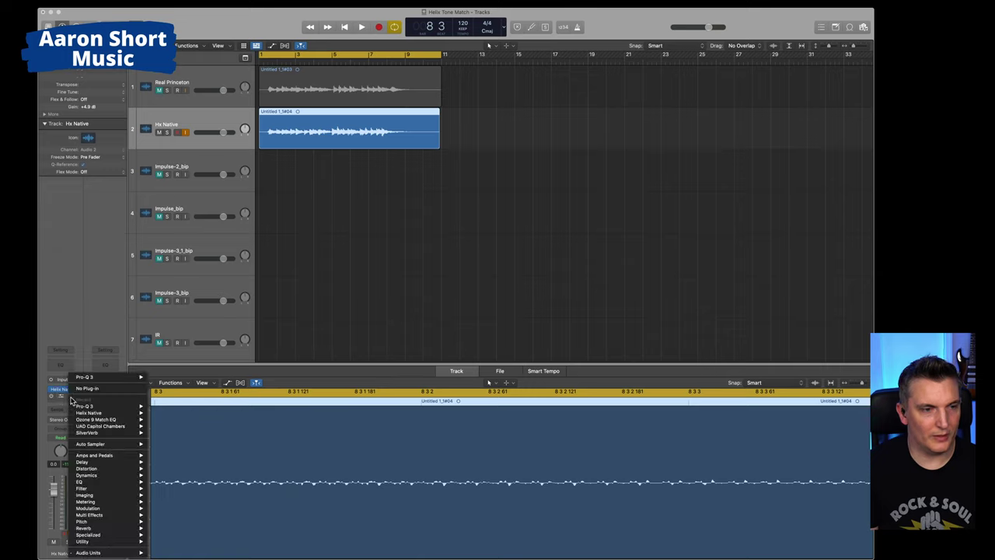
click(88, 387)
click(70, 398)
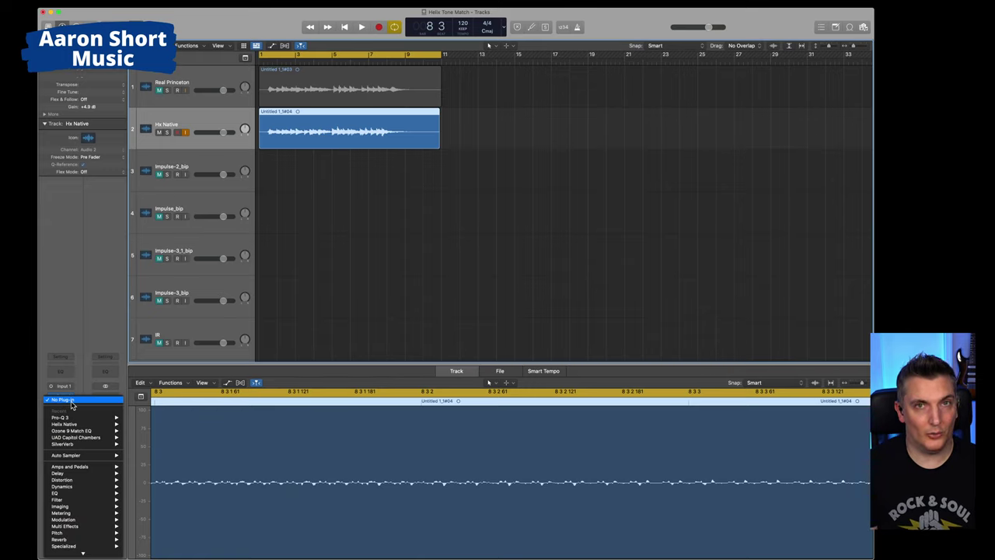
mouse_move(62, 418)
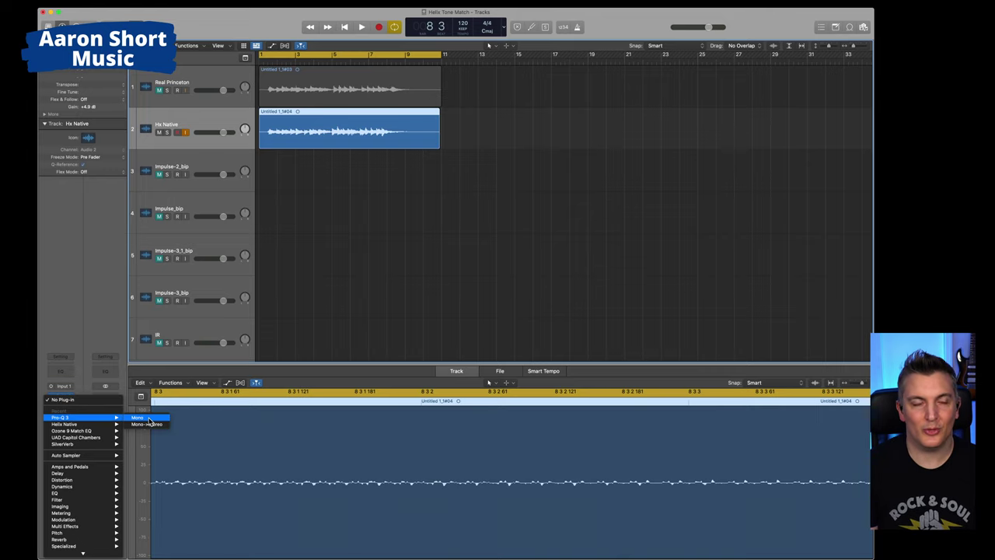
click(149, 420)
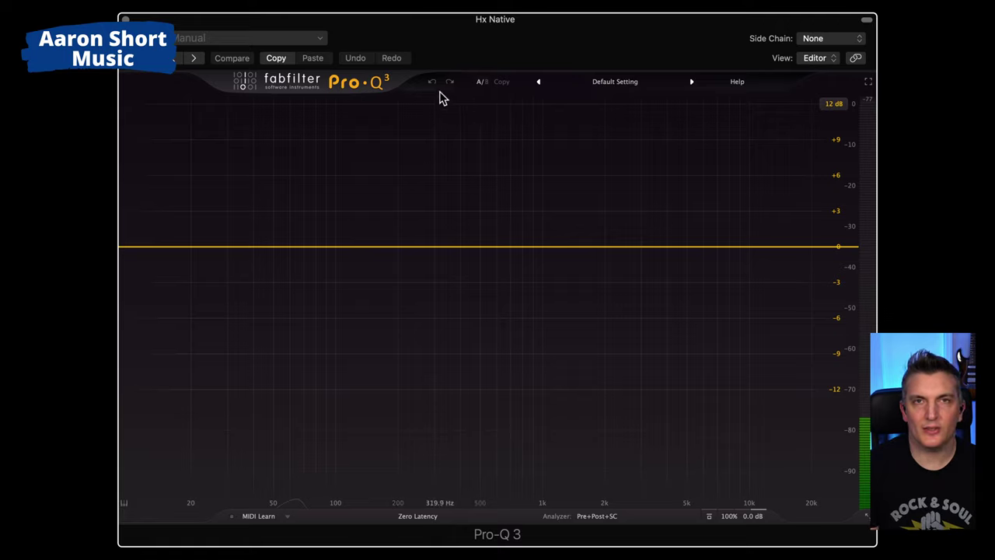
- Set the side chain to Audio 1 and start EQ Match with External Side Chain as reference
click(838, 42)
mouse_move(836, 60)
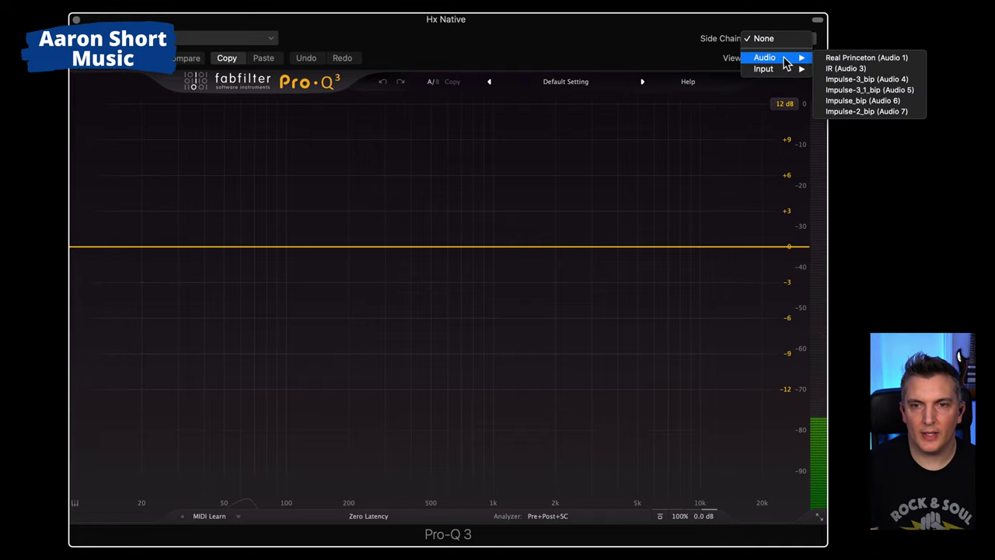
click(861, 58)
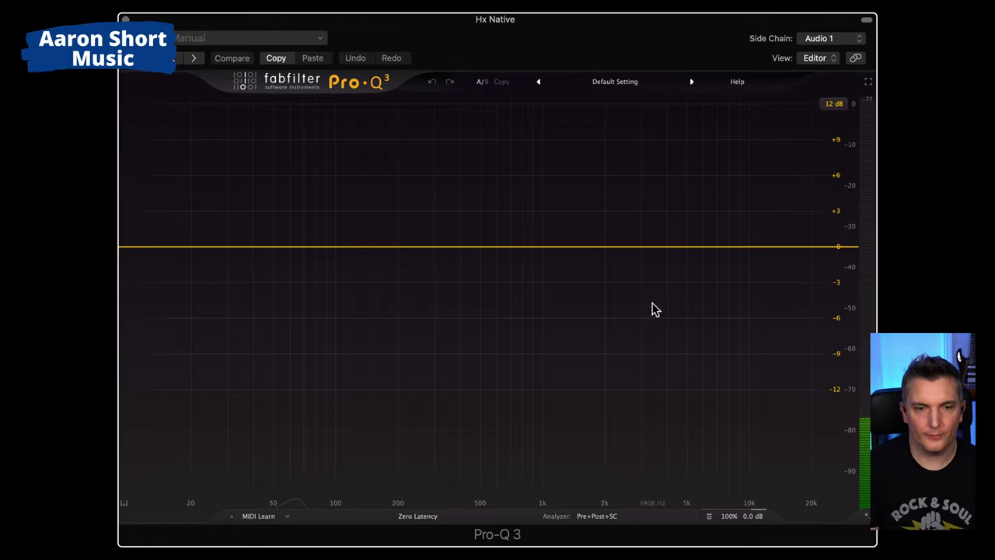
click(595, 516)
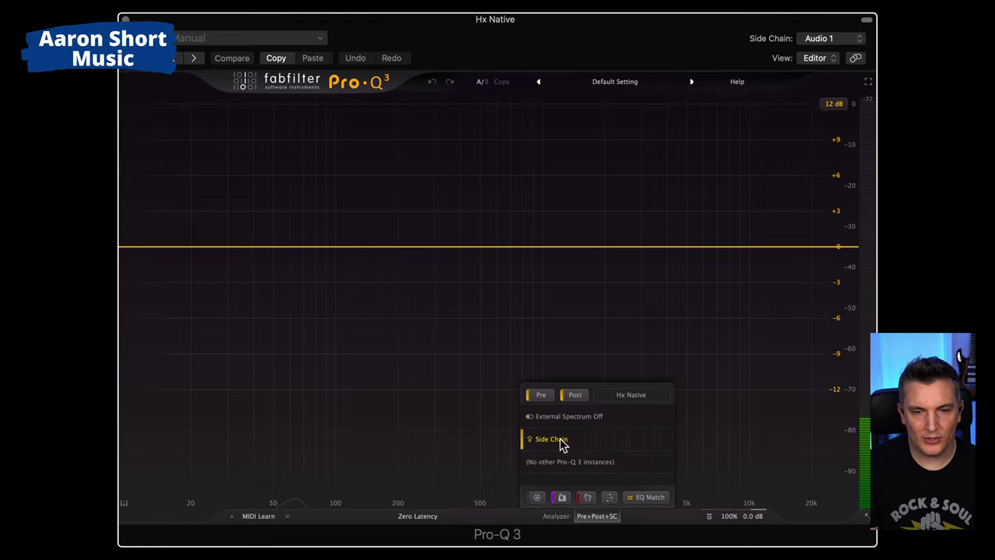
click(650, 498)
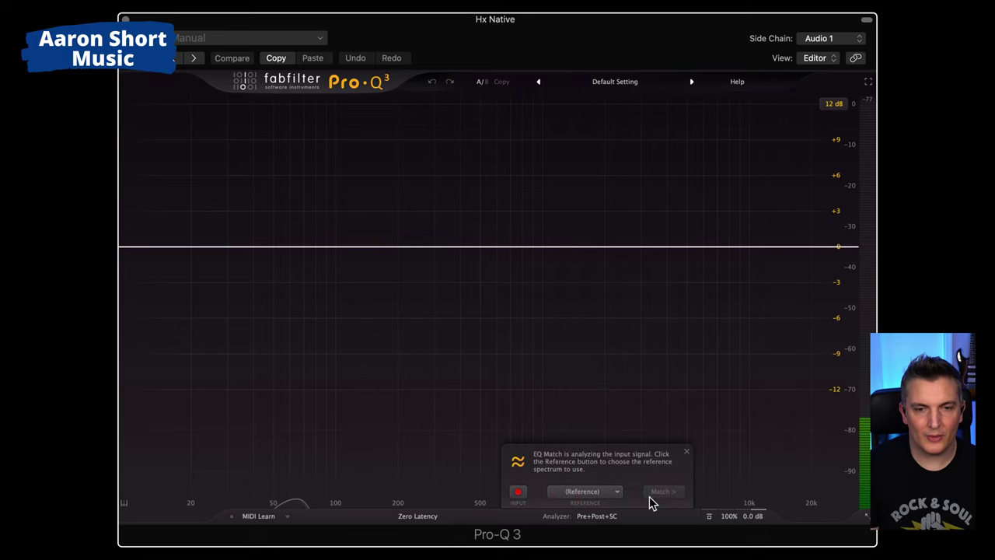
click(589, 498)
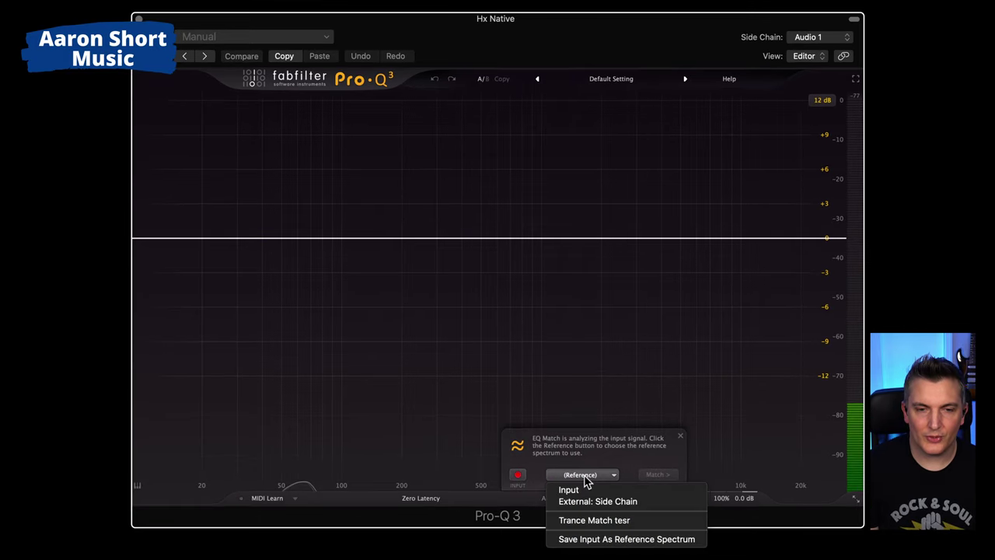
click(611, 503)
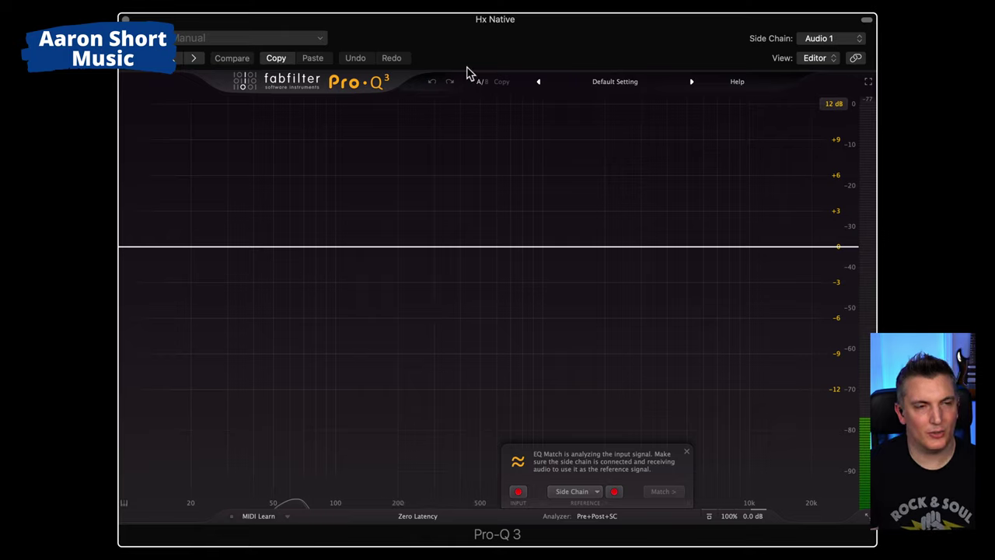
- Play the project so EQ Match analyzes Hx Native against the Real Princeton side chain
key(space)
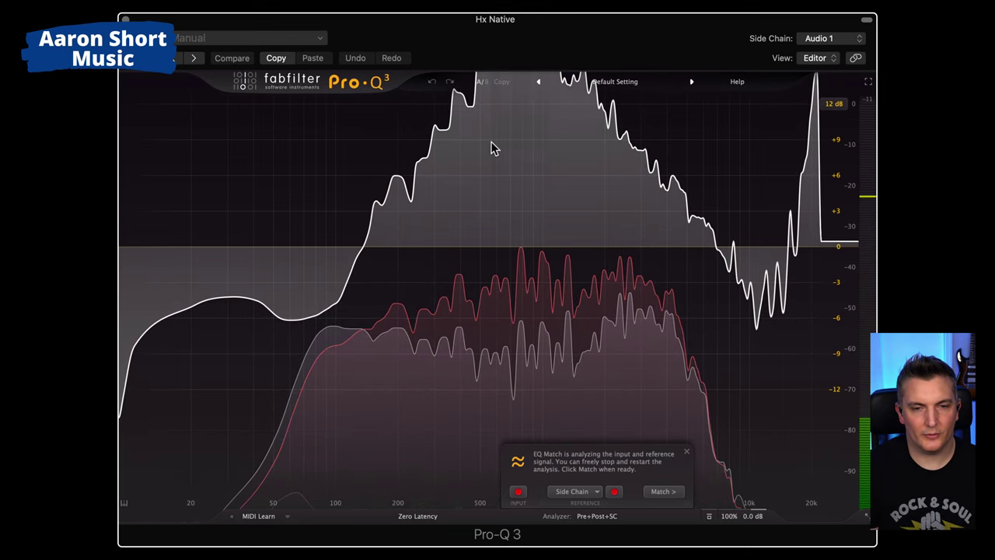
- Compute the match, raise the band count to 24, and finish to apply the curve
click(665, 492)
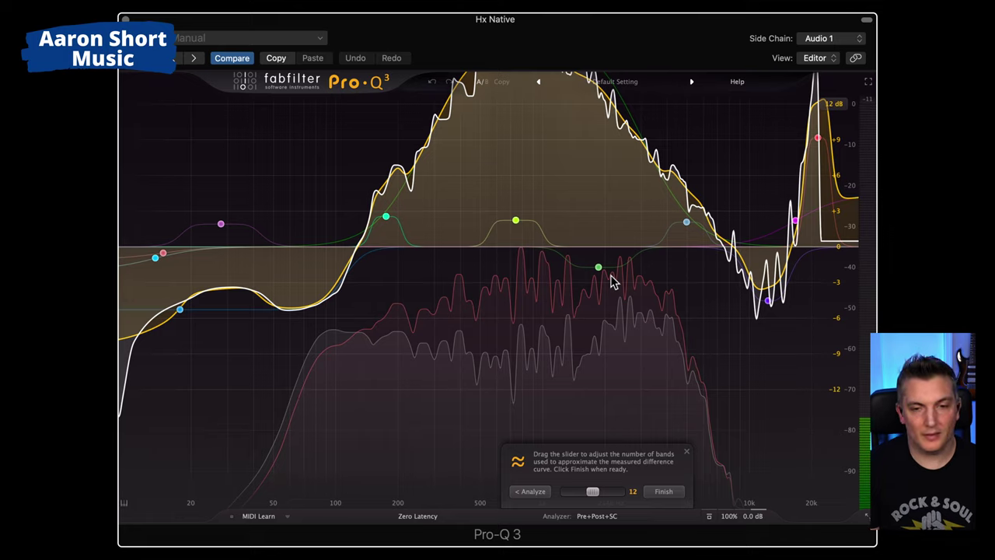
drag(593, 491, 631, 492)
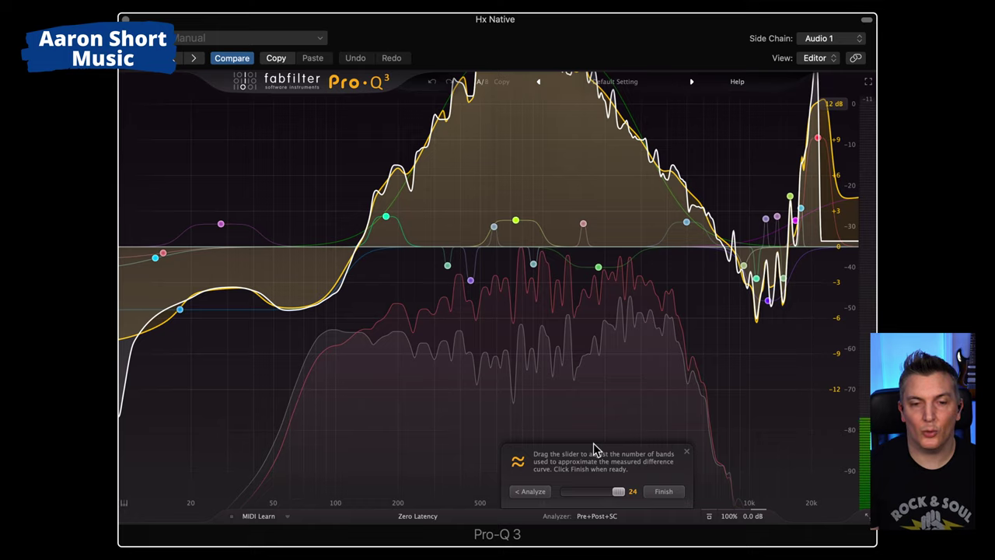
click(663, 491)
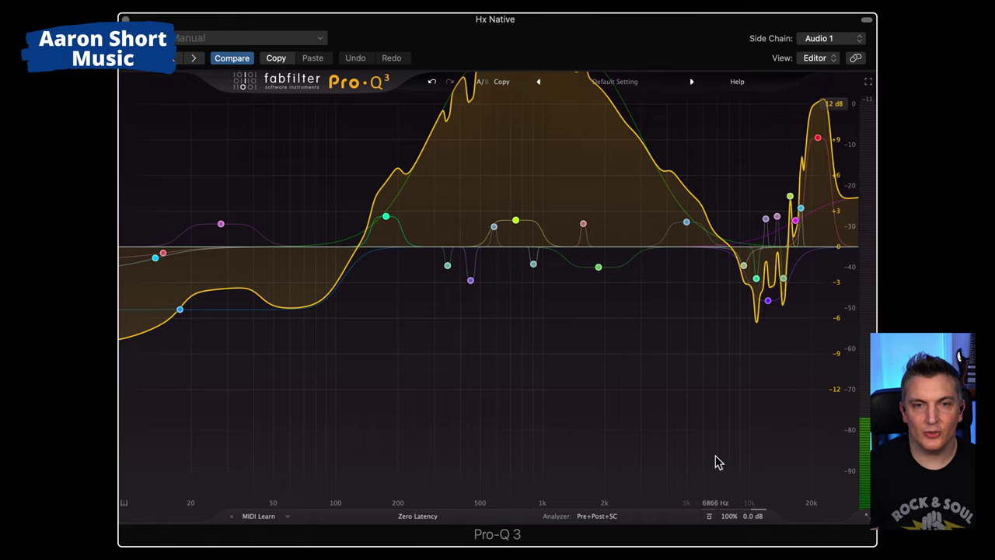
- Read the frequency, gain and Q of several matched Pro-Q 3 bands
mouse_move(560, 303)
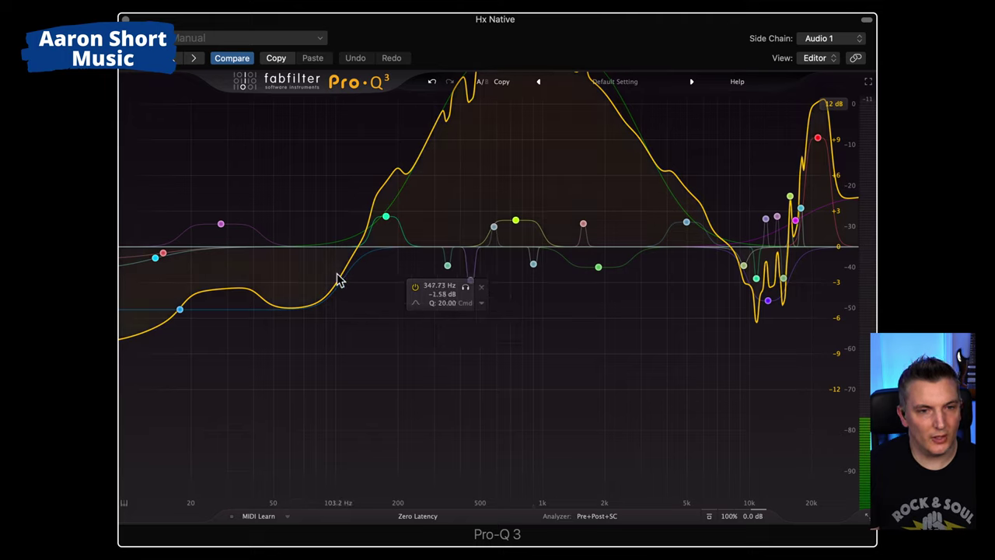
mouse_move(379, 223)
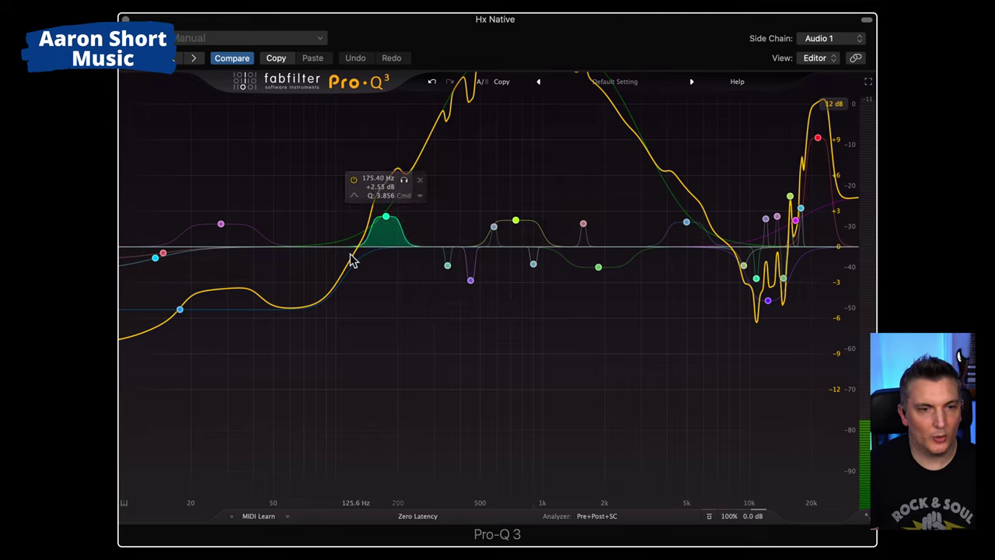
mouse_move(805, 184)
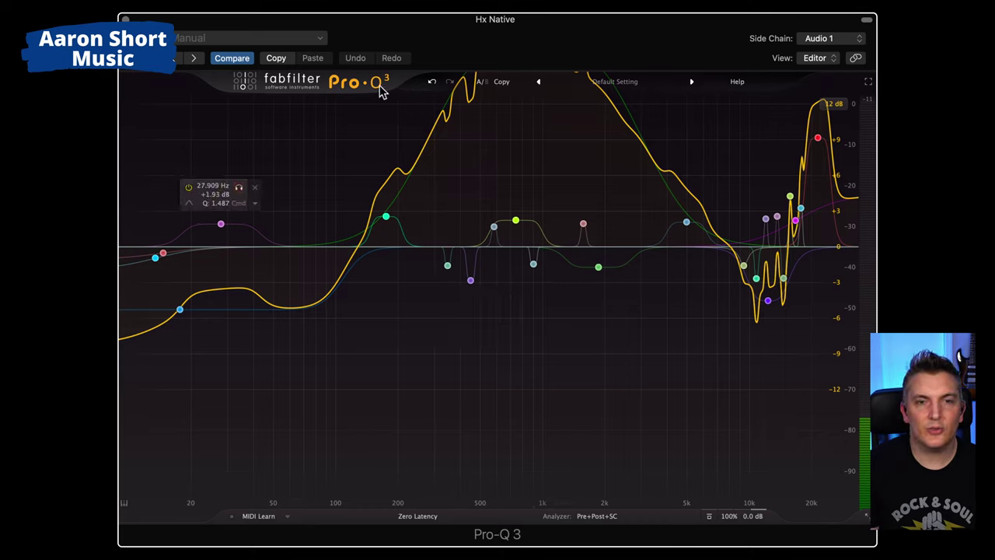
mouse_move(603, 321)
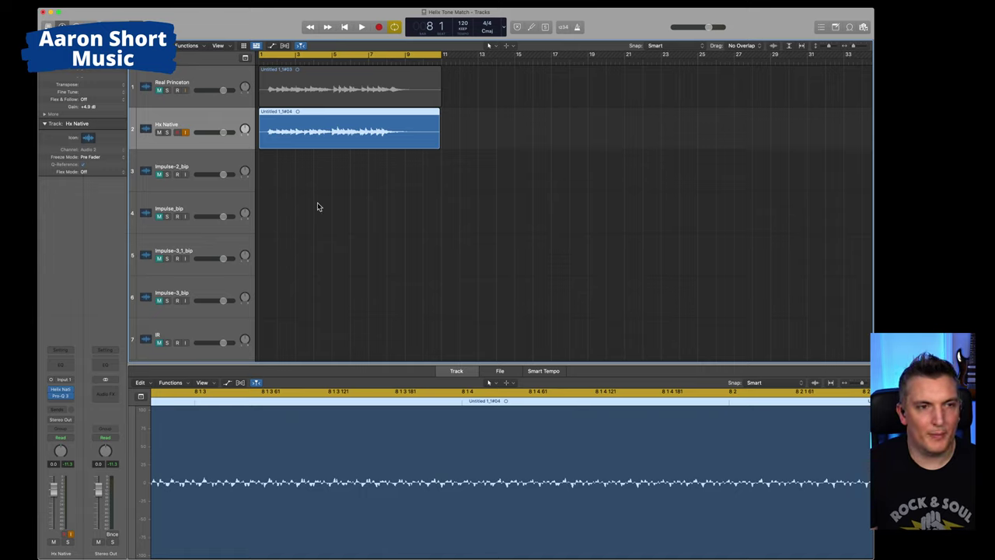
click(362, 27)
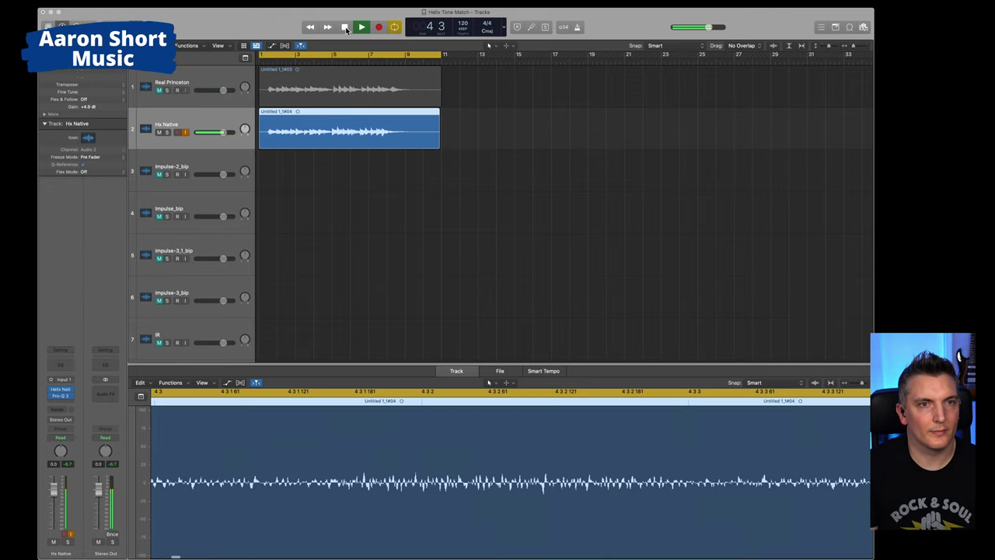
key(space)
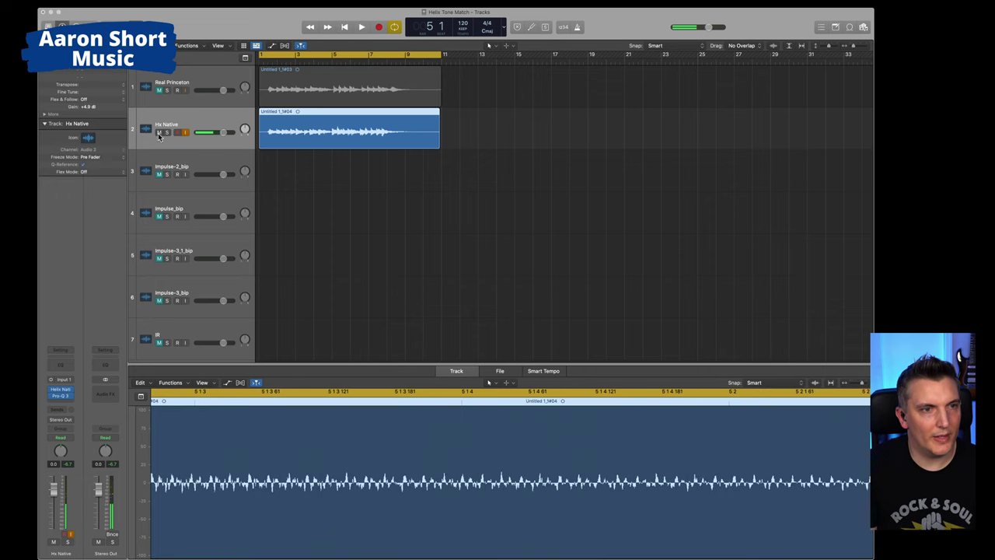
click(159, 133)
click(158, 90)
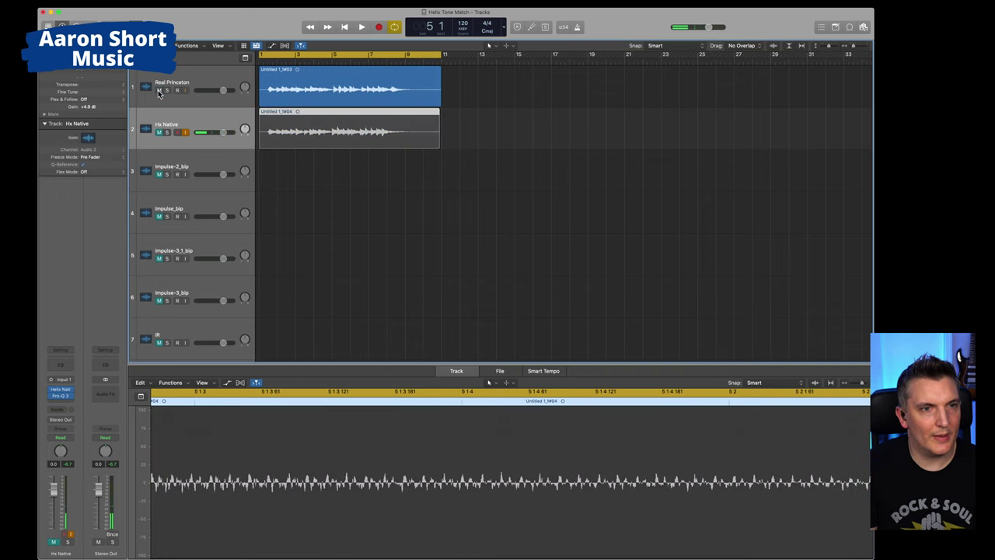
click(344, 26)
click(362, 27)
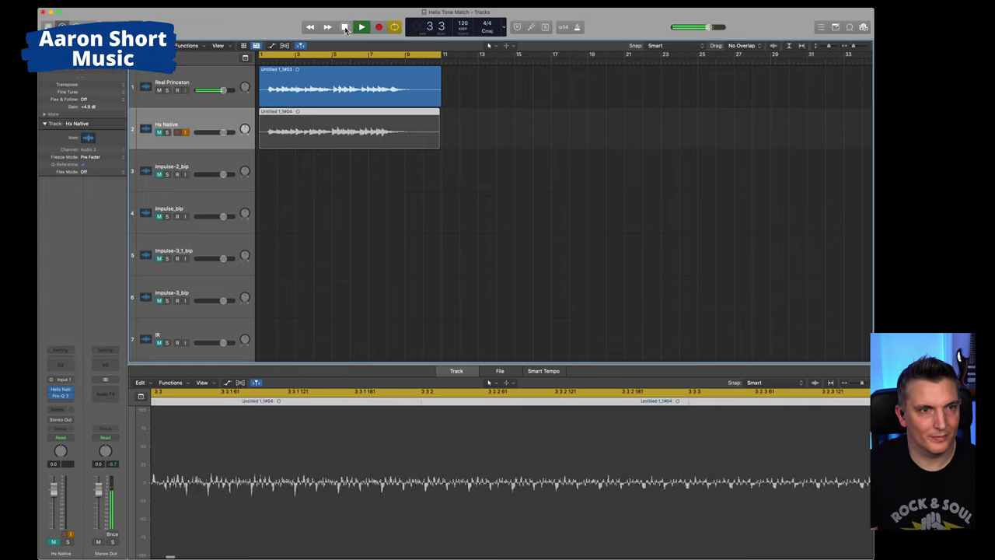
click(345, 27)
click(160, 90)
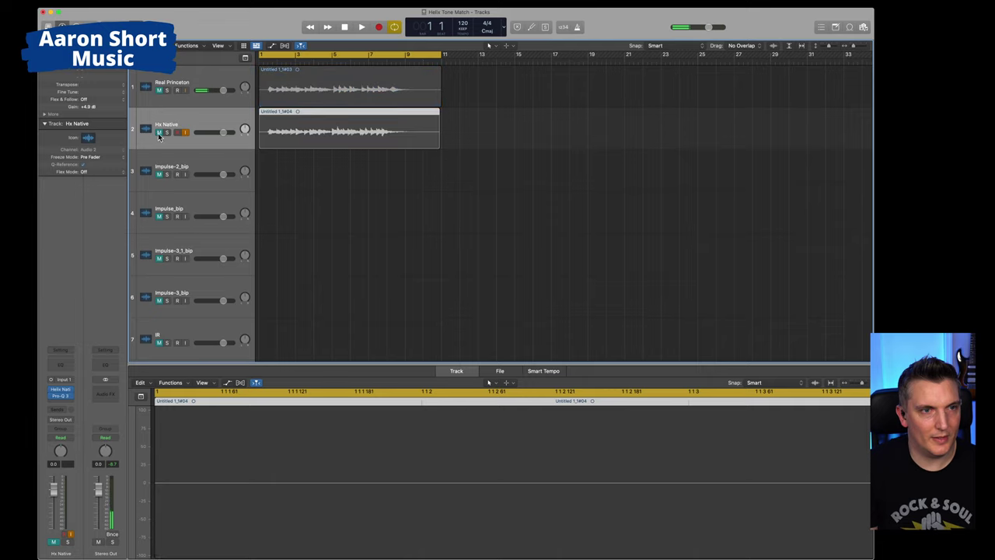
click(304, 124)
key(space)
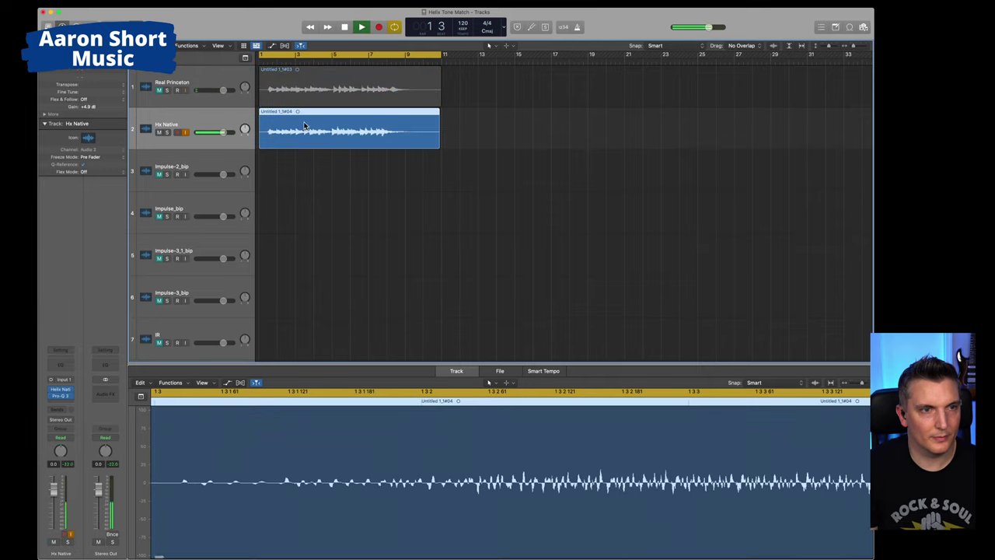
click(160, 132)
key(space)
click(159, 90)
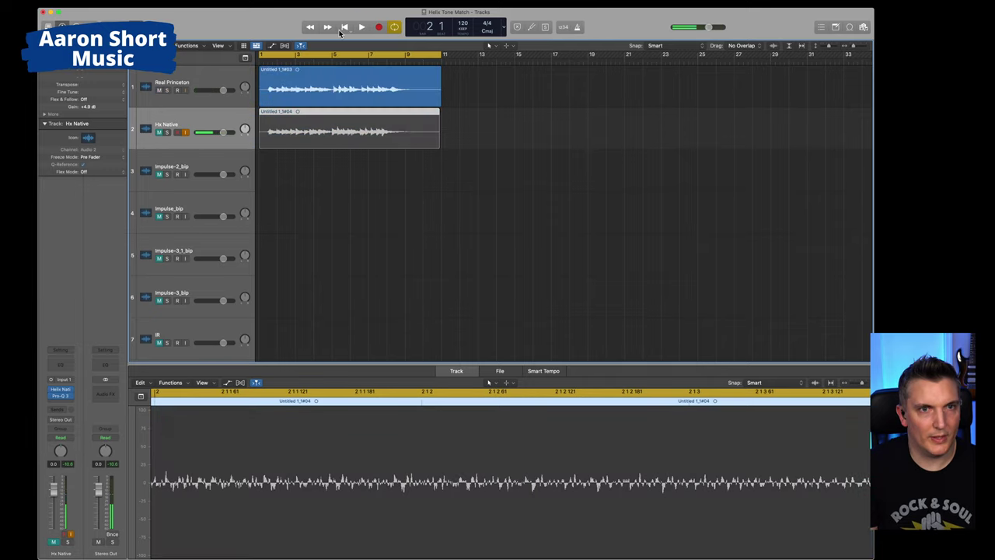
click(344, 26)
click(362, 26)
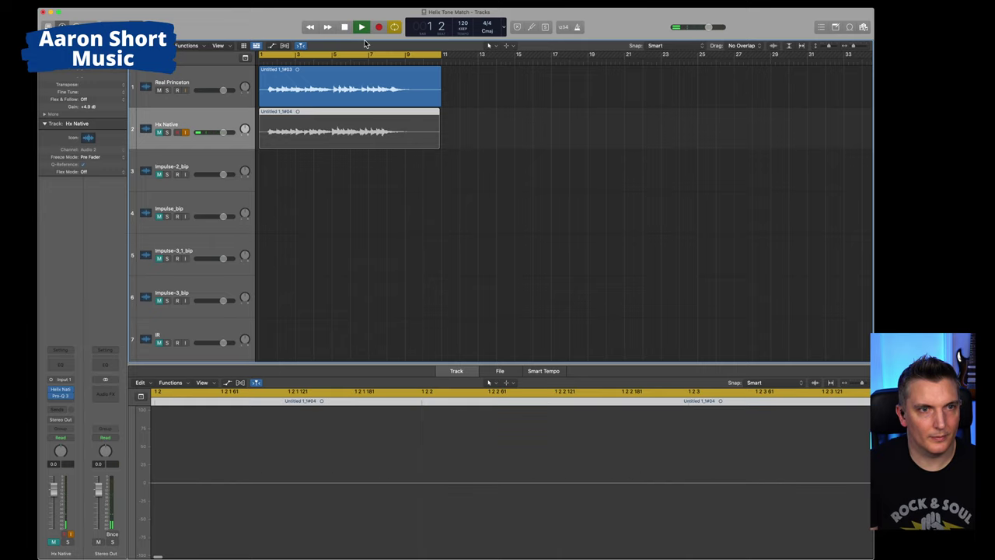
key(space)
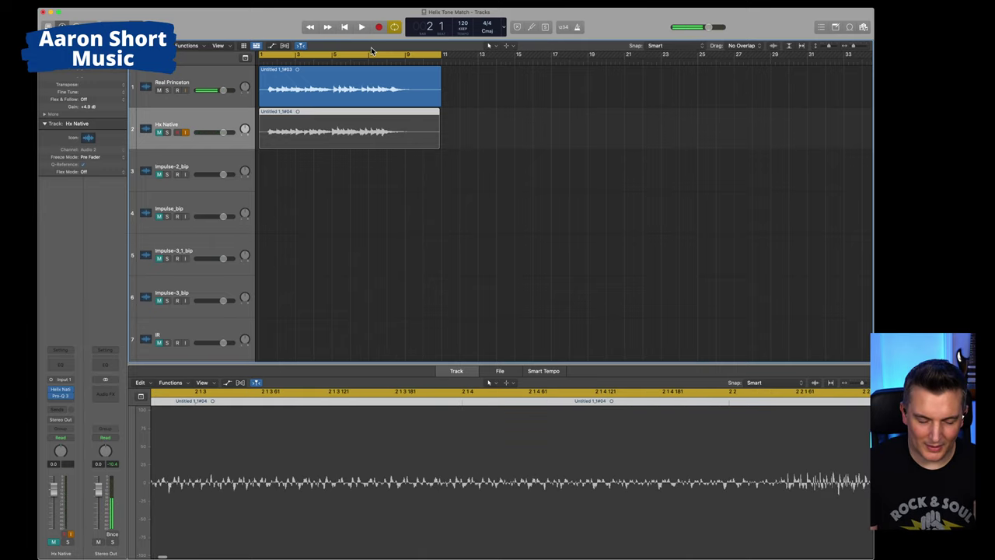
click(159, 90)
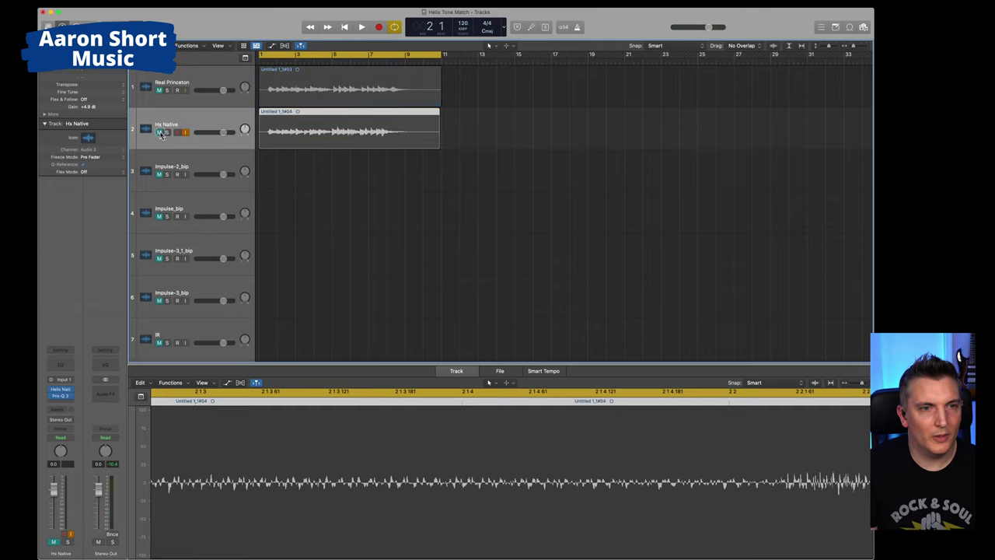
click(159, 133)
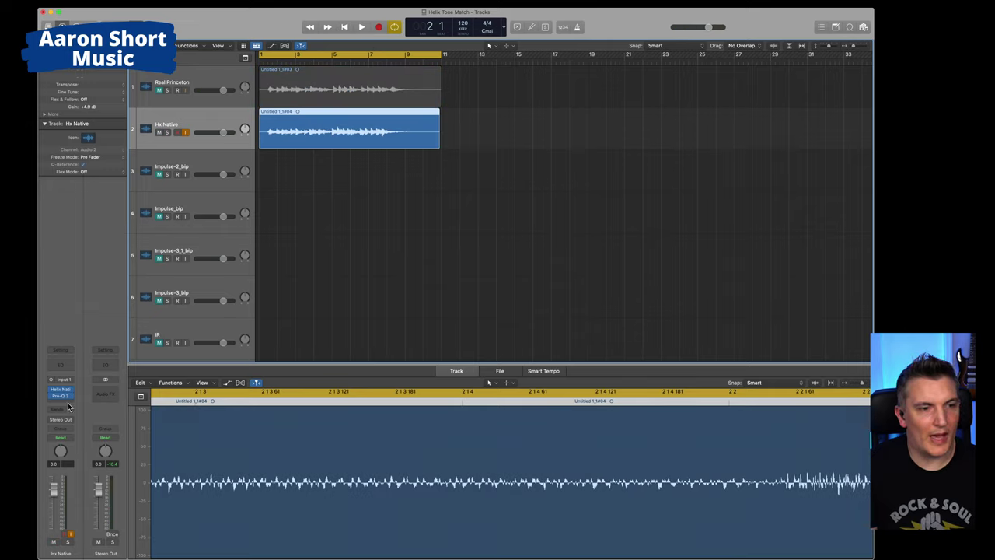
mouse_move(68, 400)
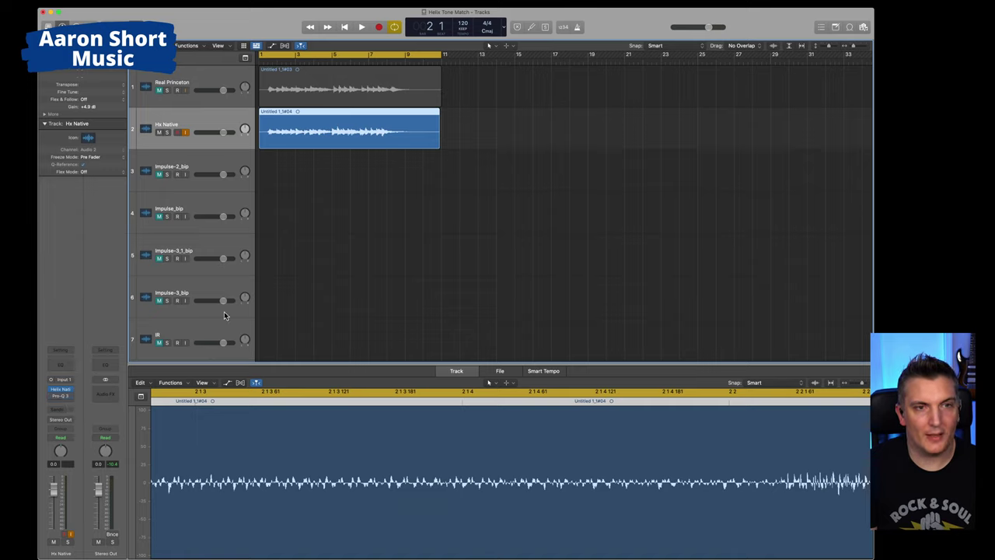
key(space)
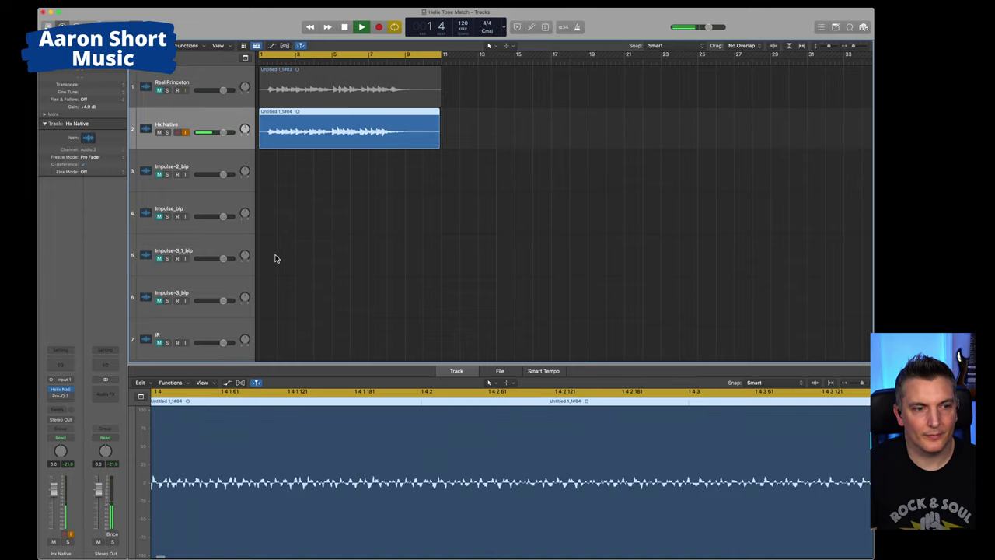
key(space)
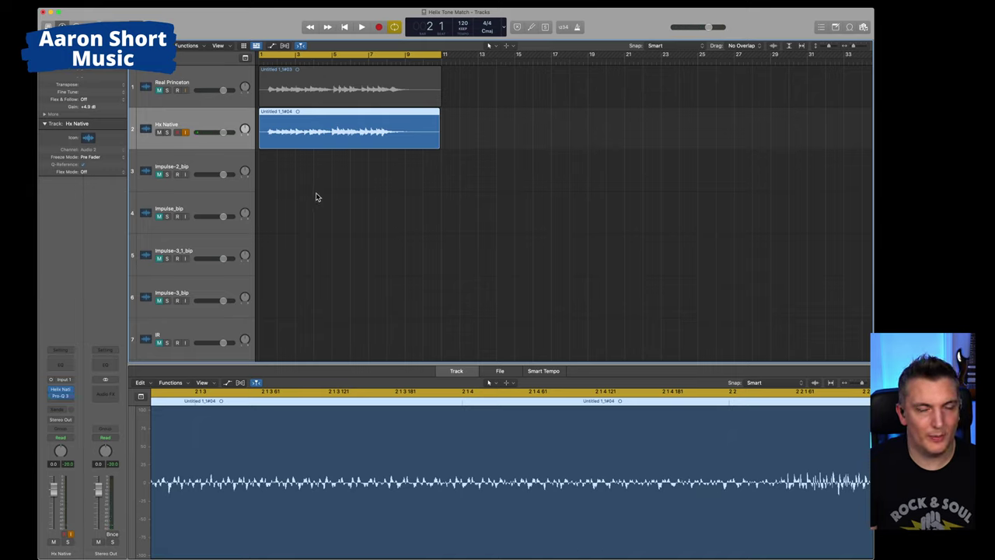
key(space)
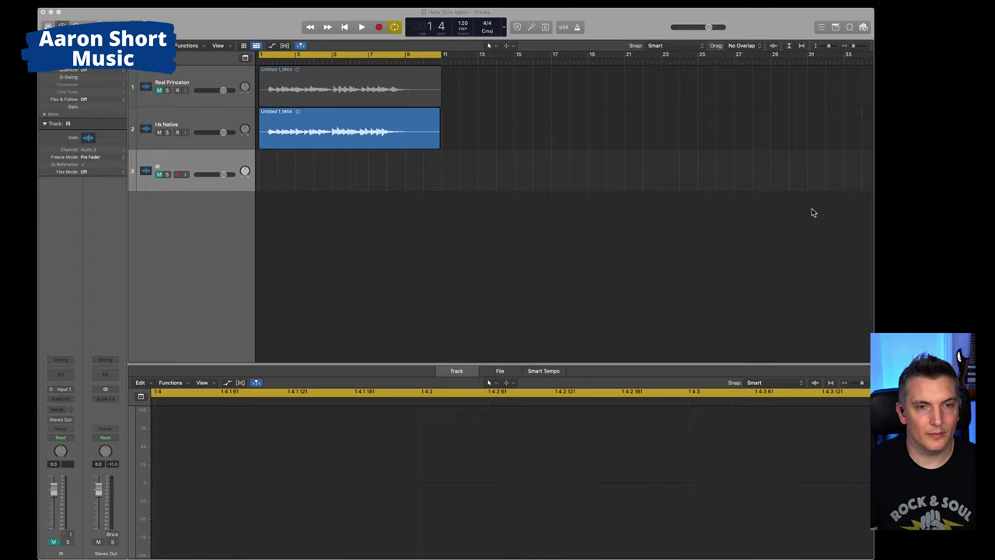
- Import the impulse audio file, clearing the extra regions left on the IR track
drag(566, 372, 307, 162)
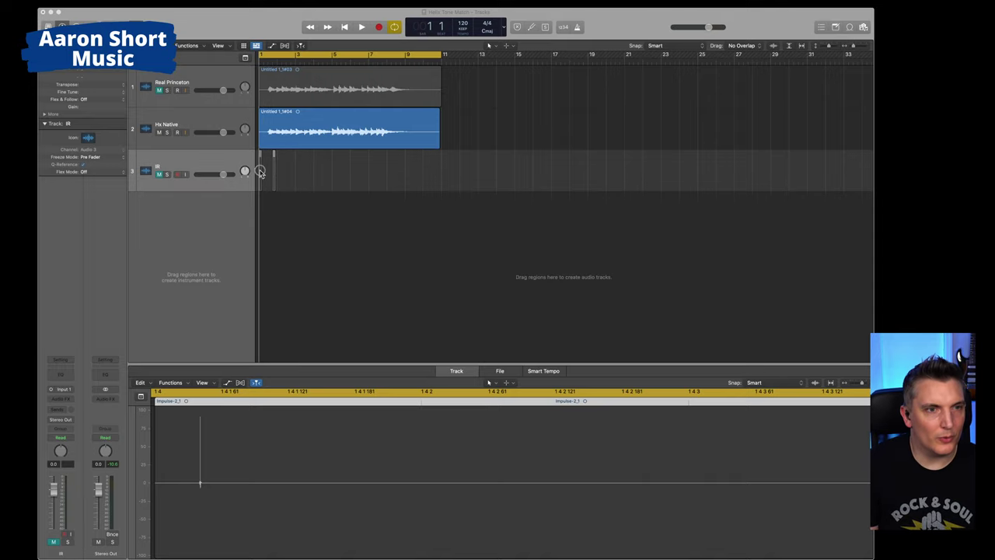
key(Delete)
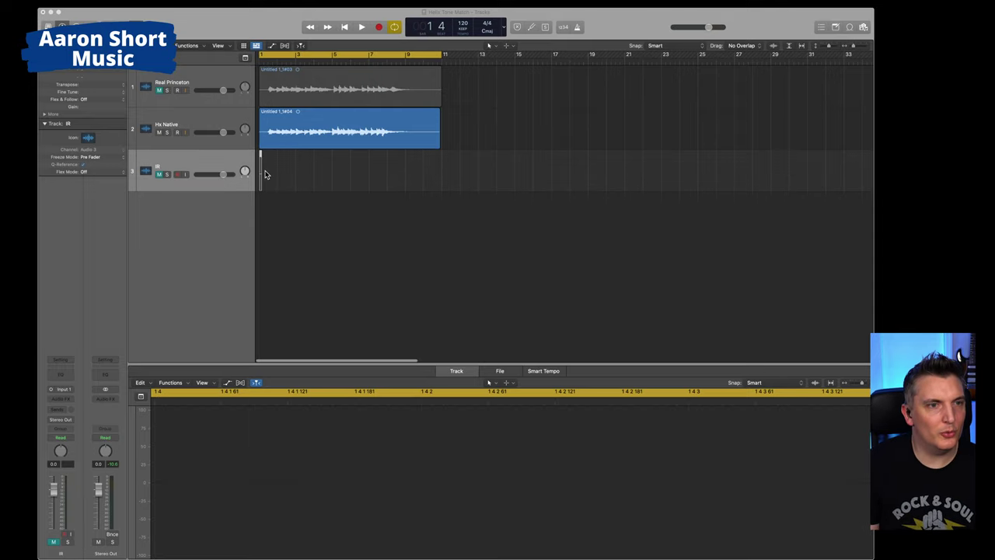
click(207, 126)
drag(344, 130, 403, 166)
key(super+z)
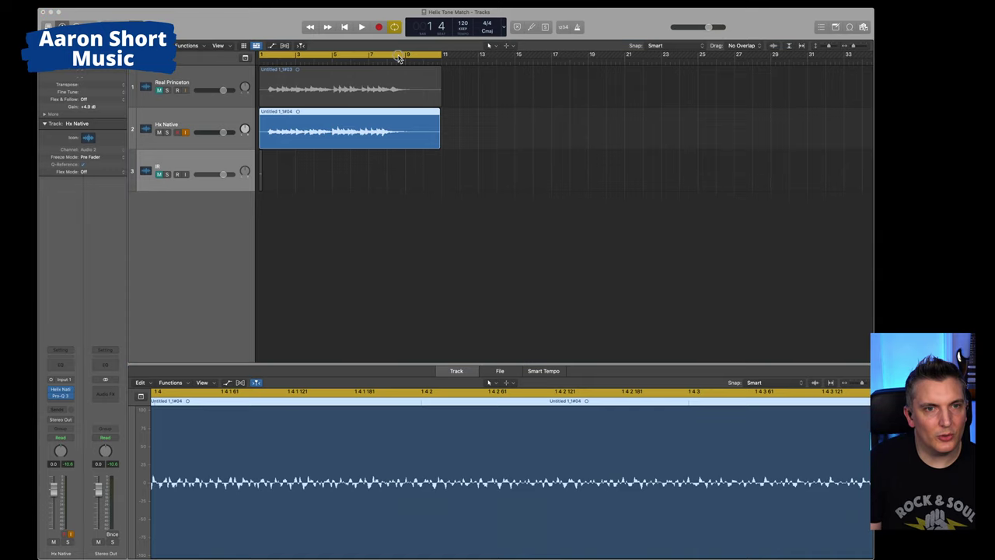
- Turn off Cycle and move the Hx Native take to the IR track near bar 9
key(c)
drag(338, 128, 474, 176)
click(262, 176)
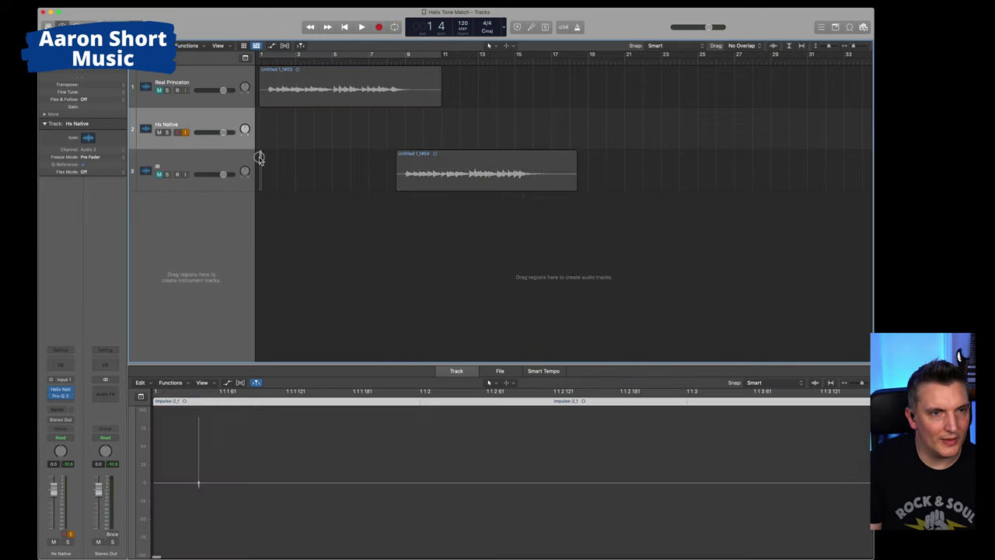
click(262, 130)
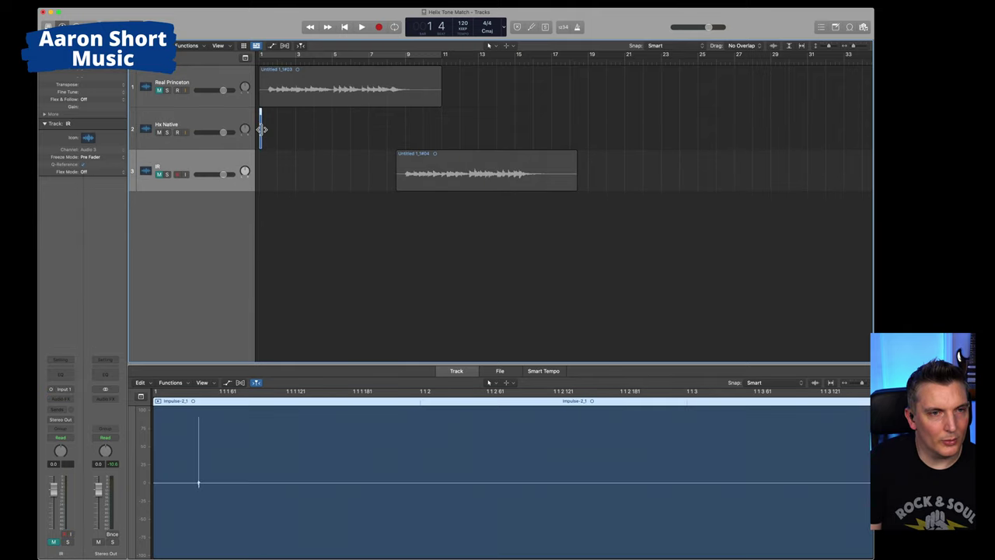
click(185, 133)
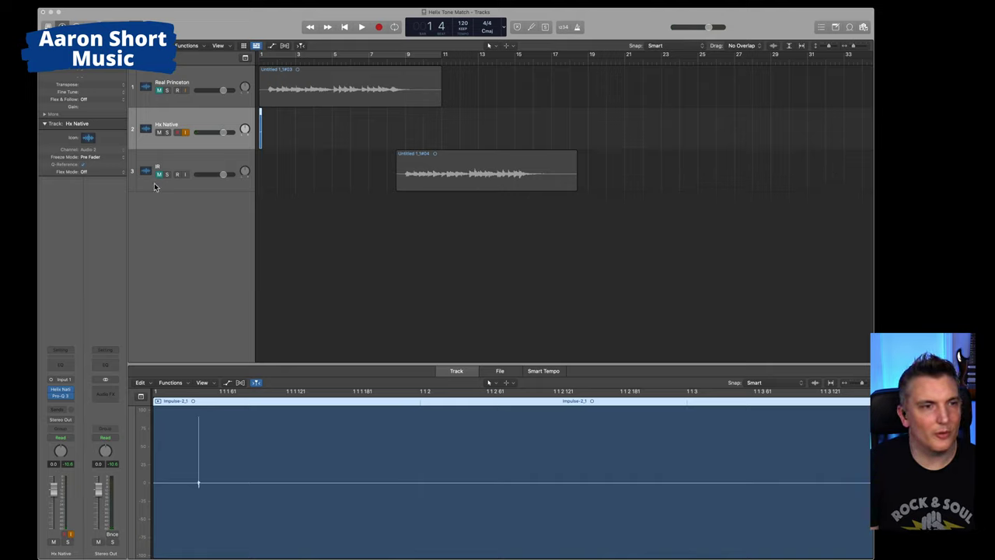
- Set a cycle region at the song start and zoom the timeline to the first bars
click(266, 56)
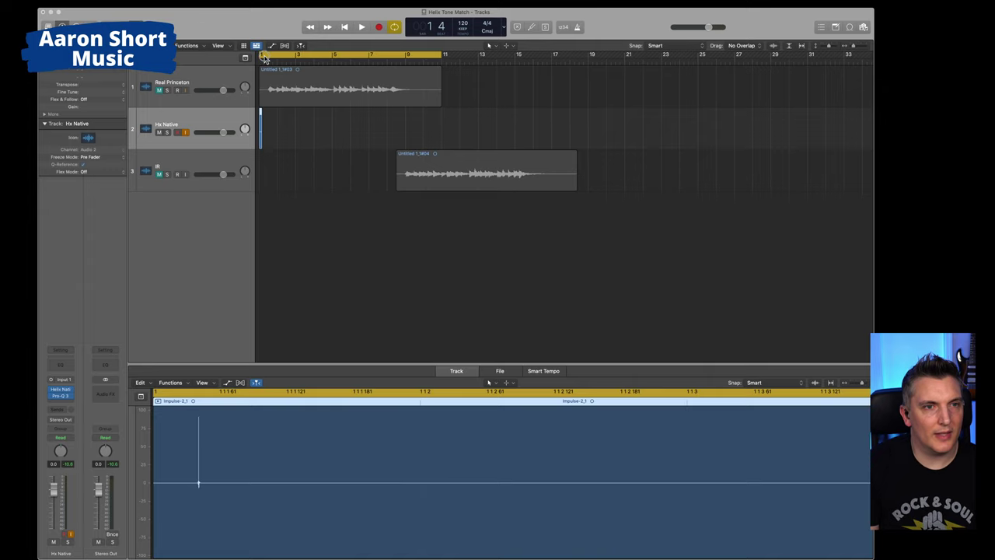
click(272, 56)
click(272, 56)
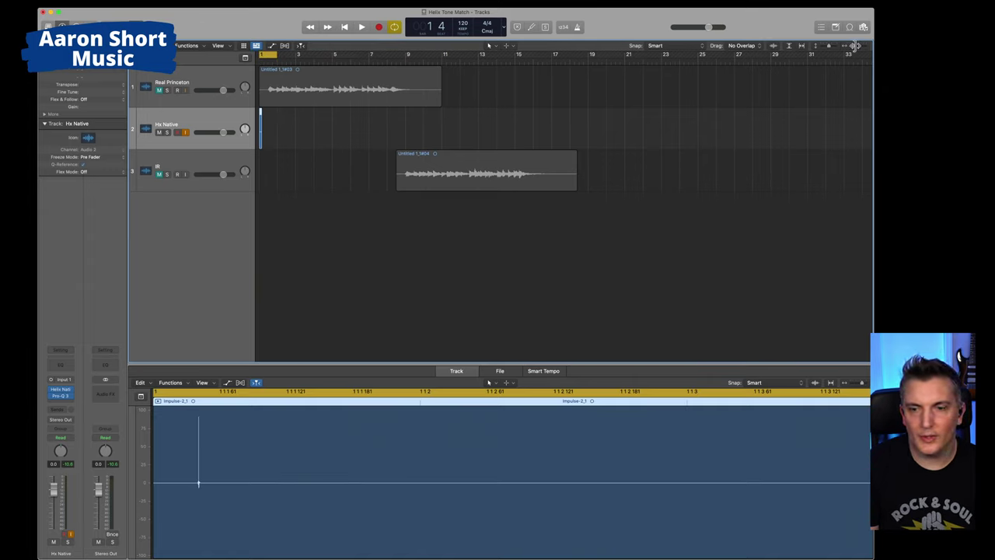
drag(864, 45, 869, 48)
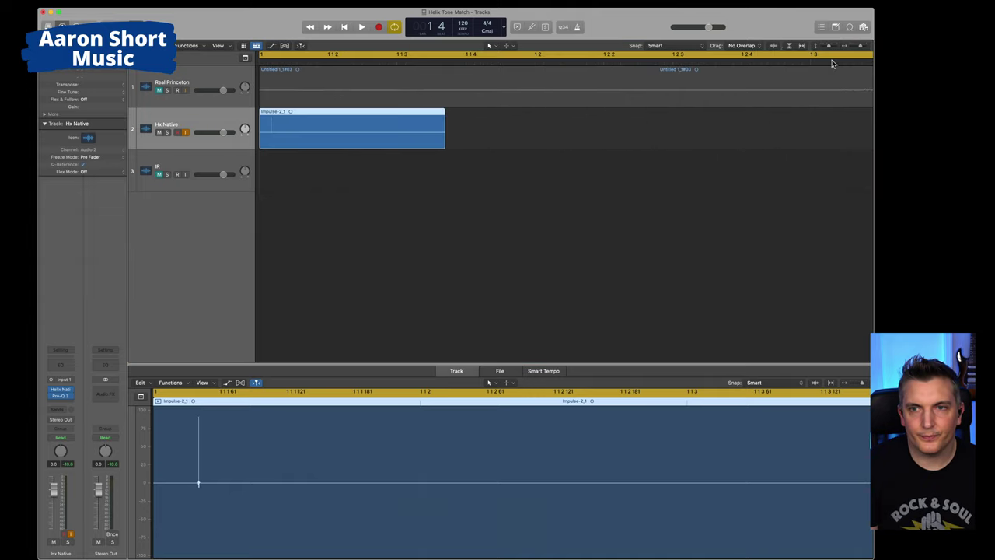
key(super+Left)
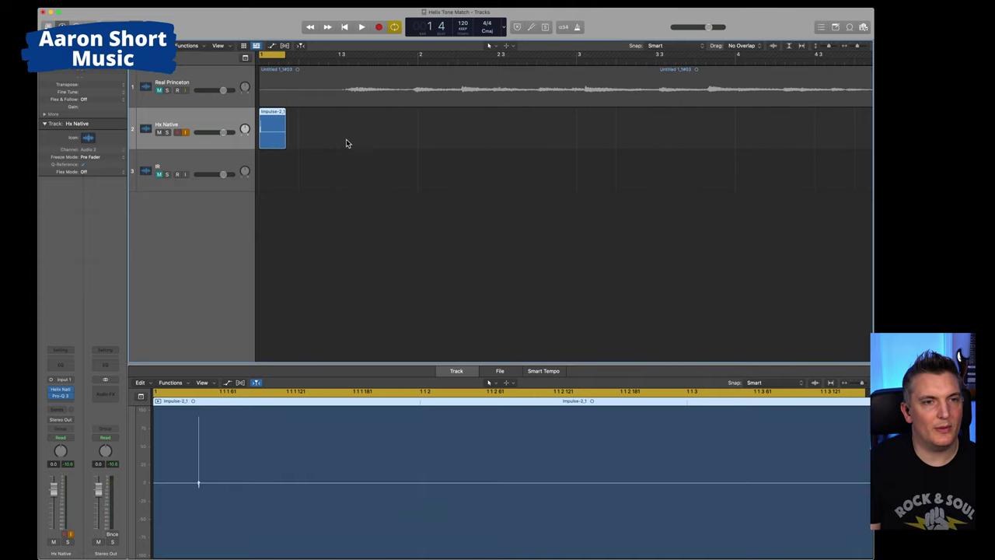
- Bounce the Impulse region in place onto a new track
right_click(271, 130)
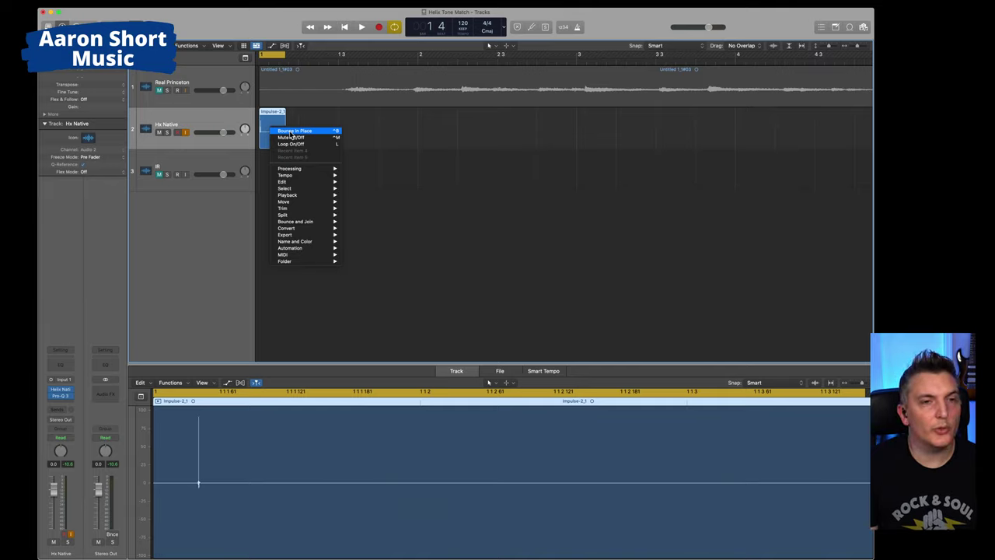
key(Escape)
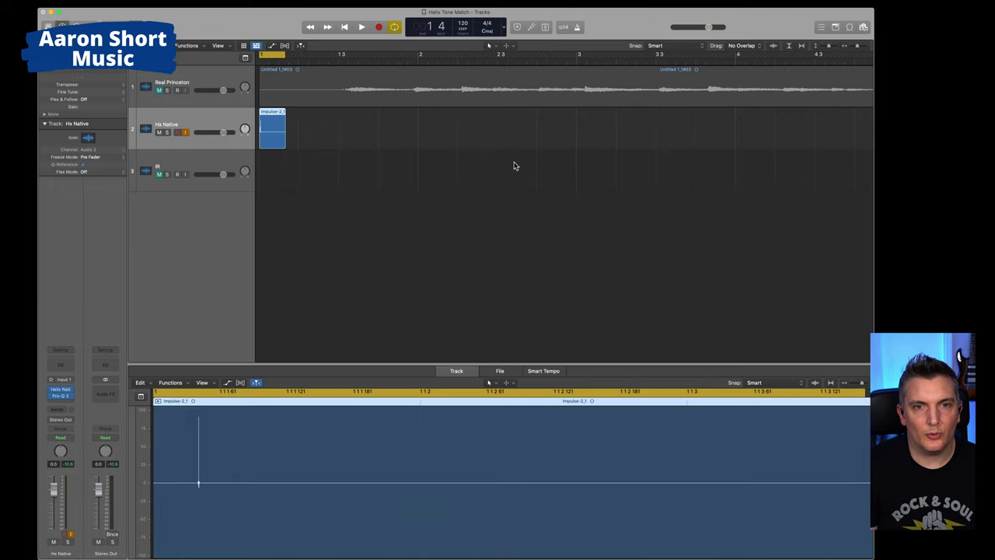
click(556, 296)
key(c)
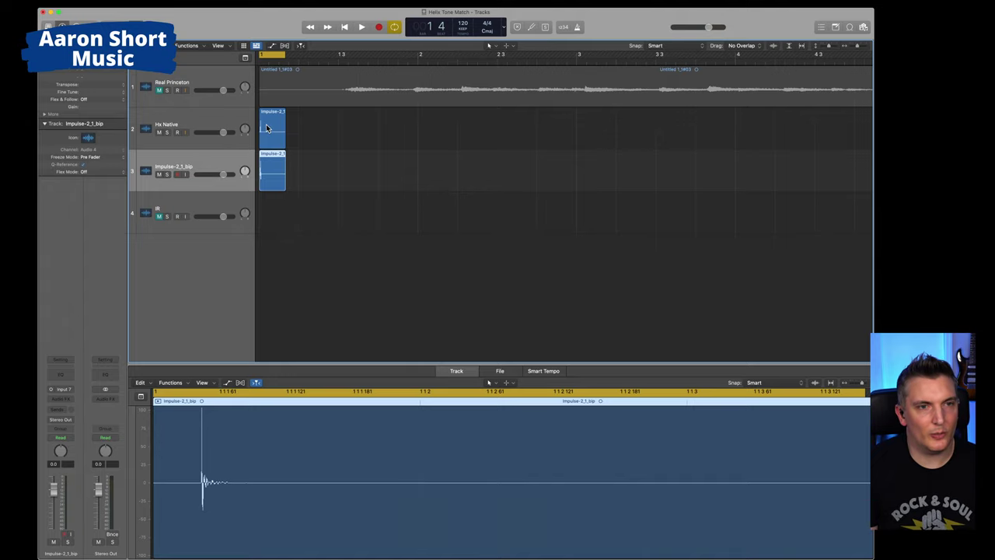
- Place the bounced impulse on Hx Native trimmed to start at bar 1, ending the cycle at its end
mouse_move(272, 129)
mouse_down()
mouse_move(274, 170)
mouse_move(272, 129)
mouse_up()
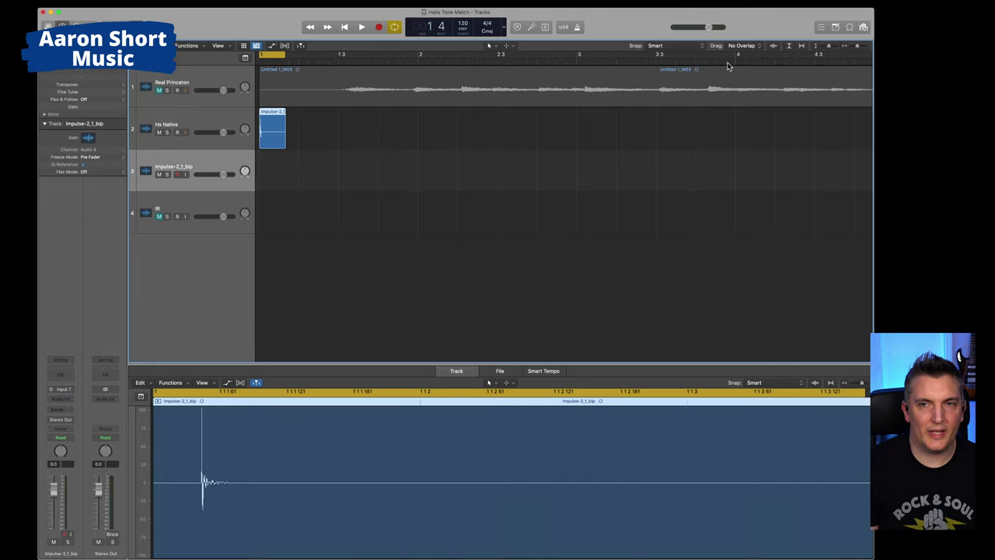
key(super+Right)
key(super+Right)
key(super+Right)
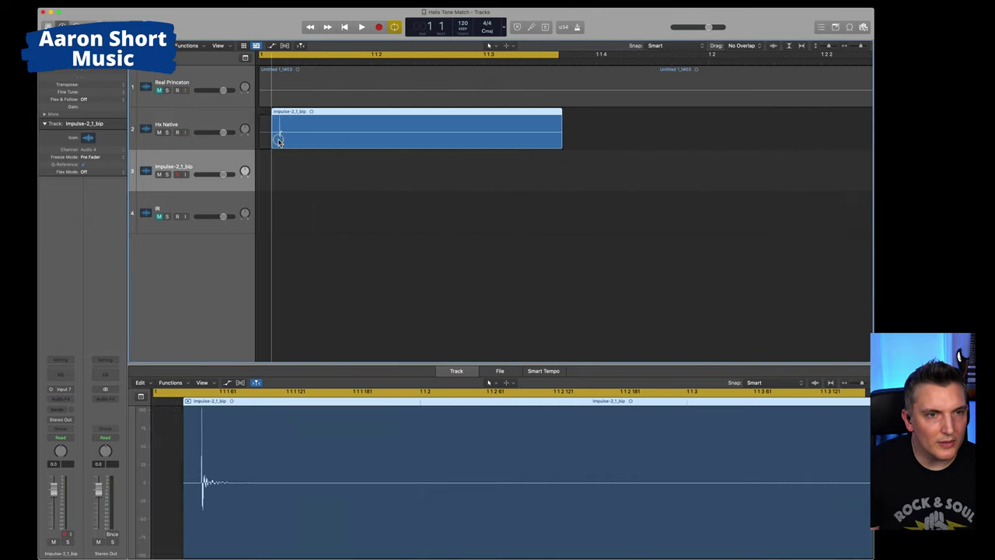
drag(278, 140, 280, 139)
drag(439, 123, 410, 124)
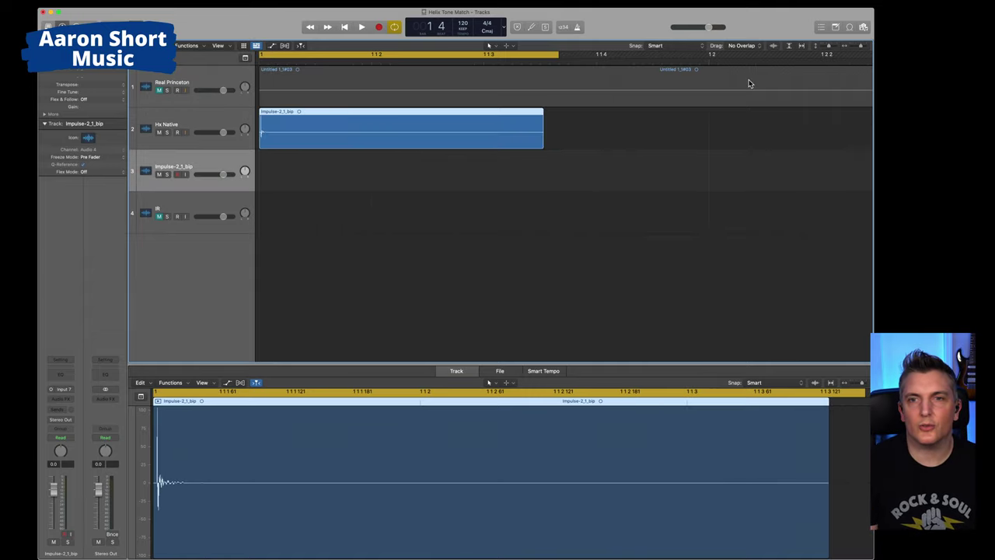
click(557, 53)
click(557, 54)
drag(557, 53, 542, 58)
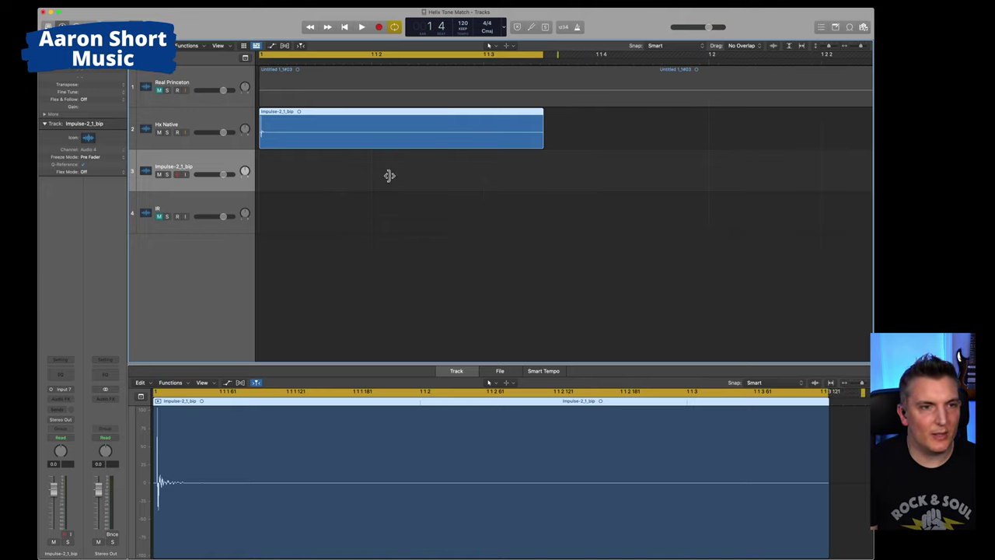
- Delete the leftover Impulse-2_1_bip track
click(211, 120)
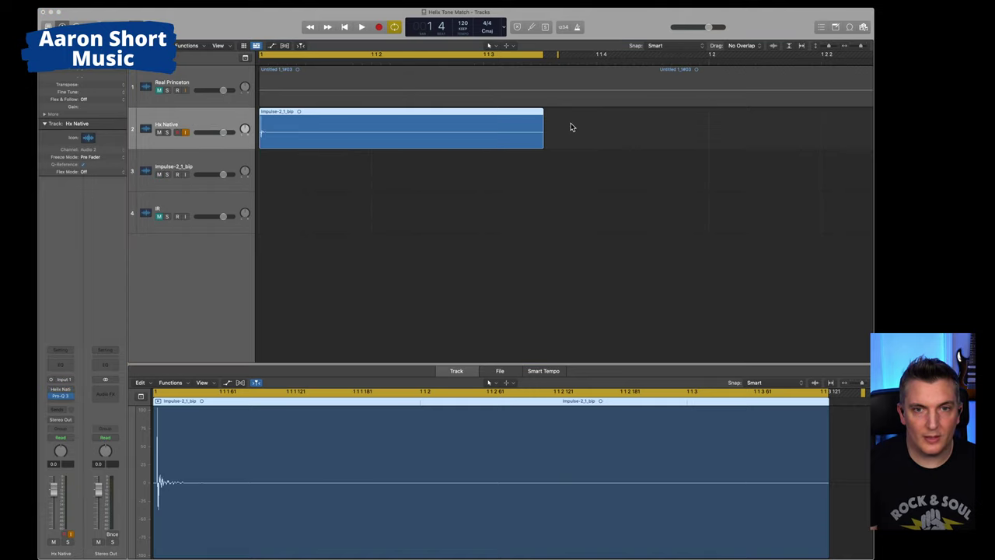
mouse_move(67, 400)
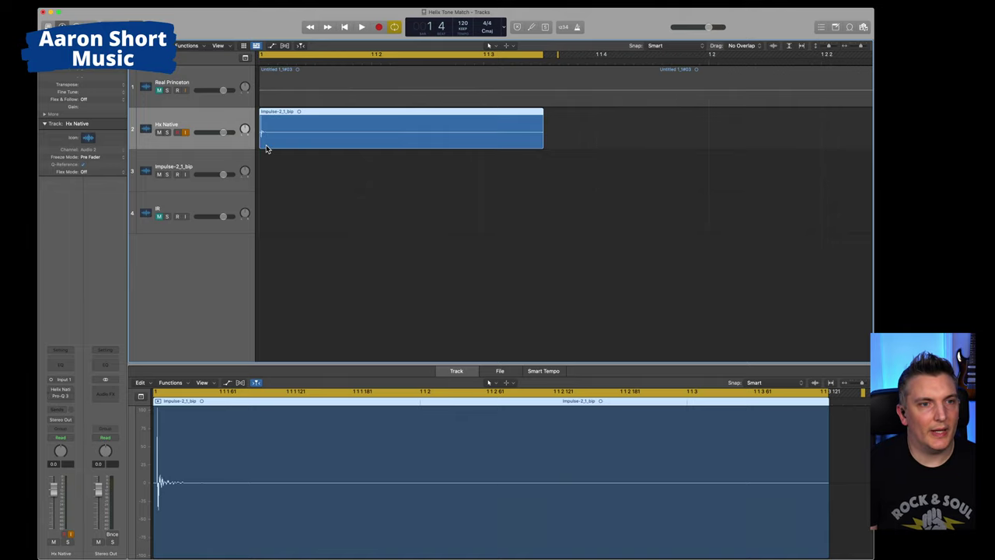
click(204, 163)
key(super+BackSpace)
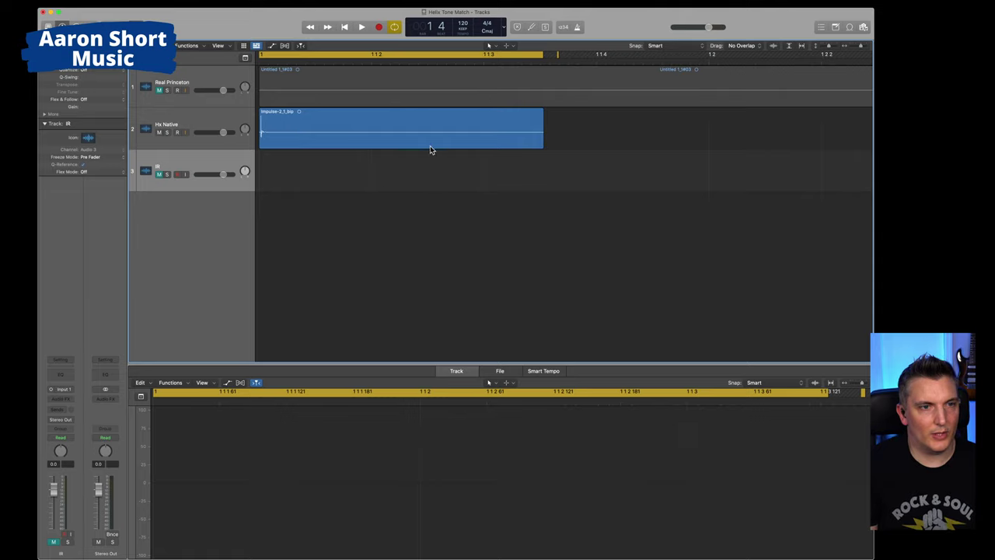
- Run File > Bounce with the sample rate set to 48000 Hz
click(95, 2)
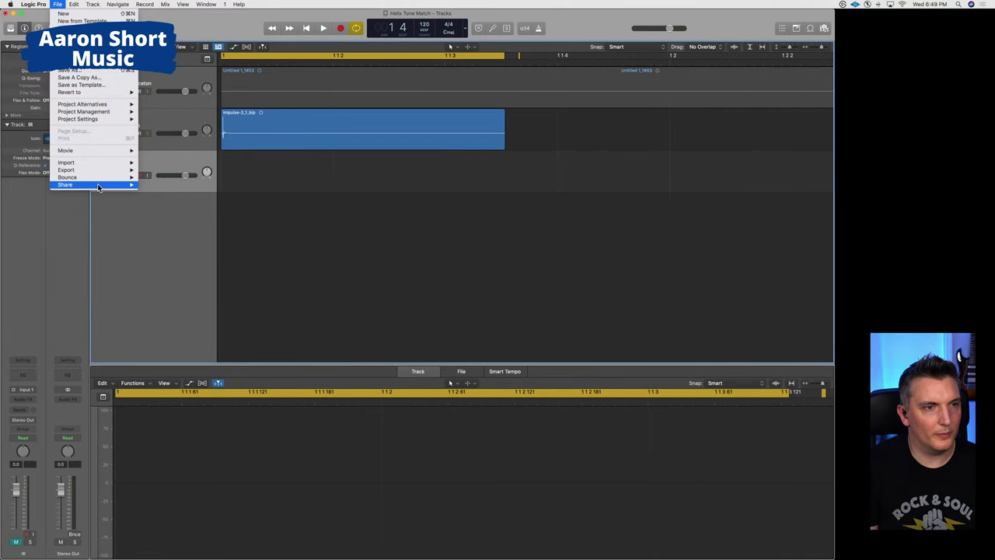
click(499, 241)
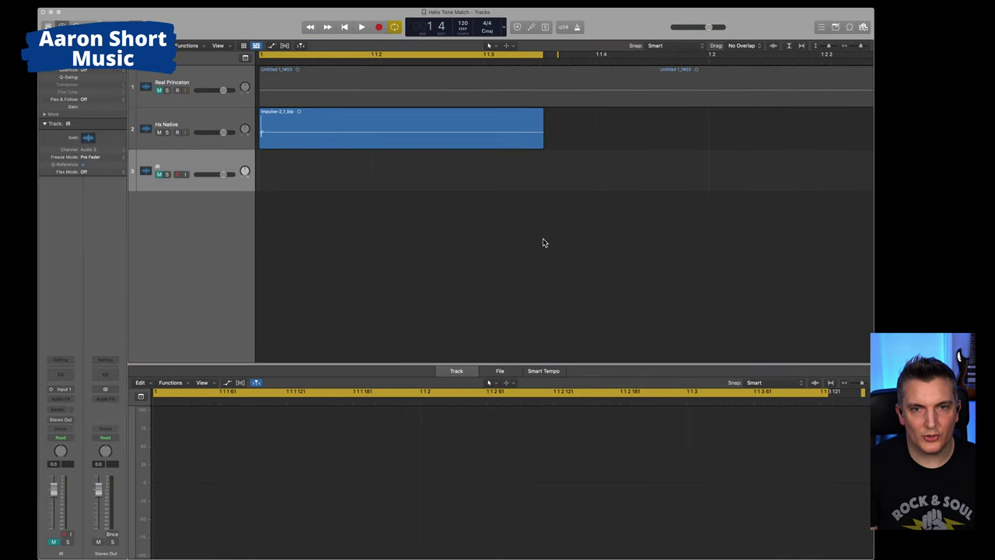
click(588, 145)
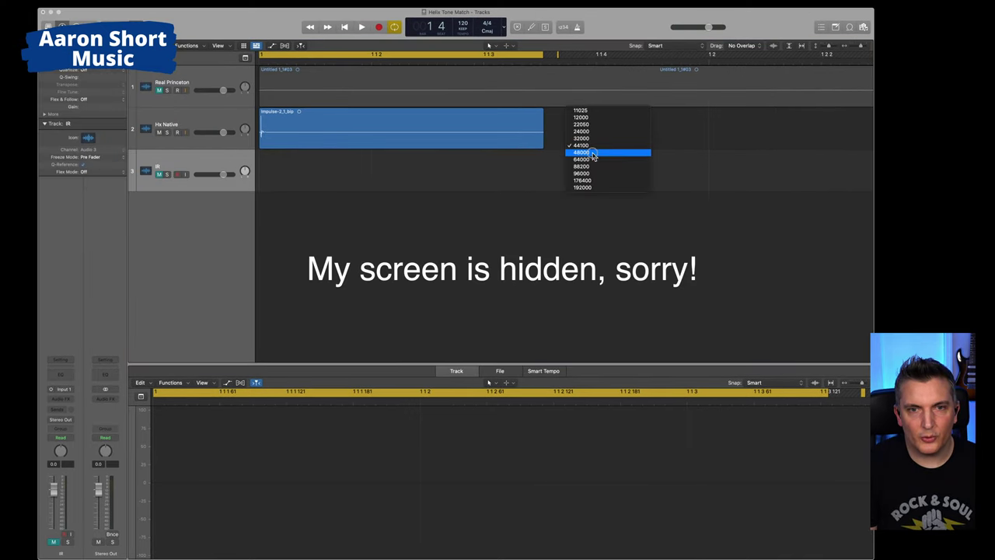
click(592, 153)
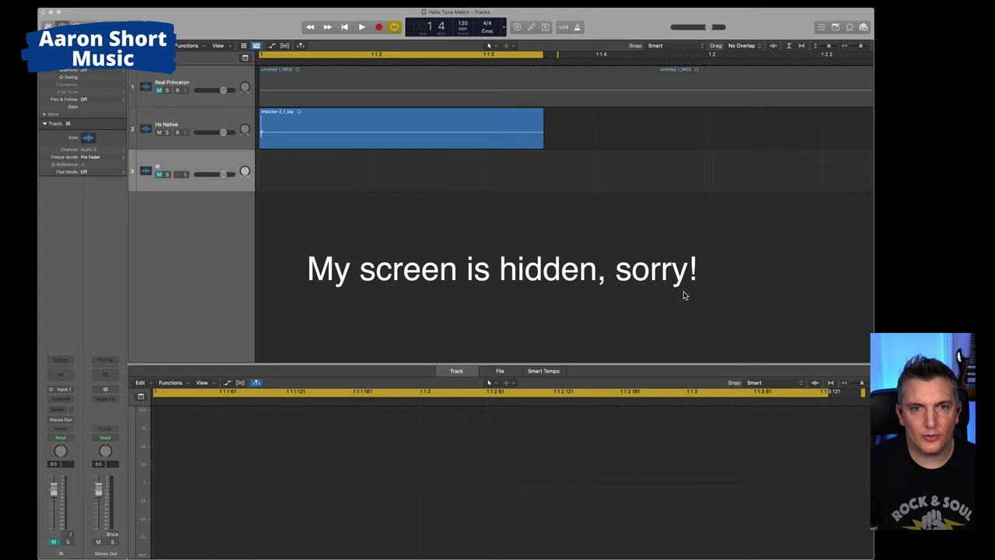
key(space)
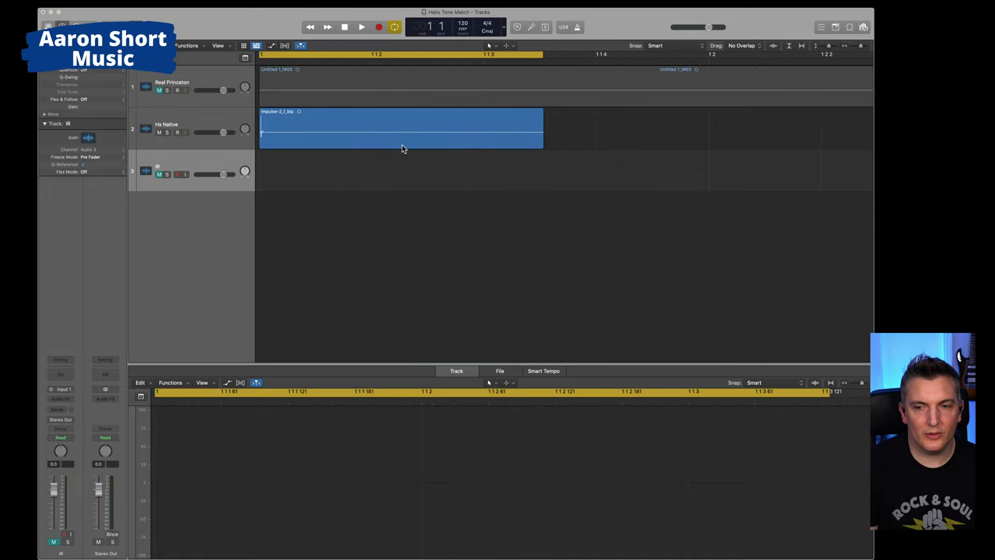
- Delete the Impulse region from the Hx Native track, zoom out, and turn off Cycle
click(416, 126)
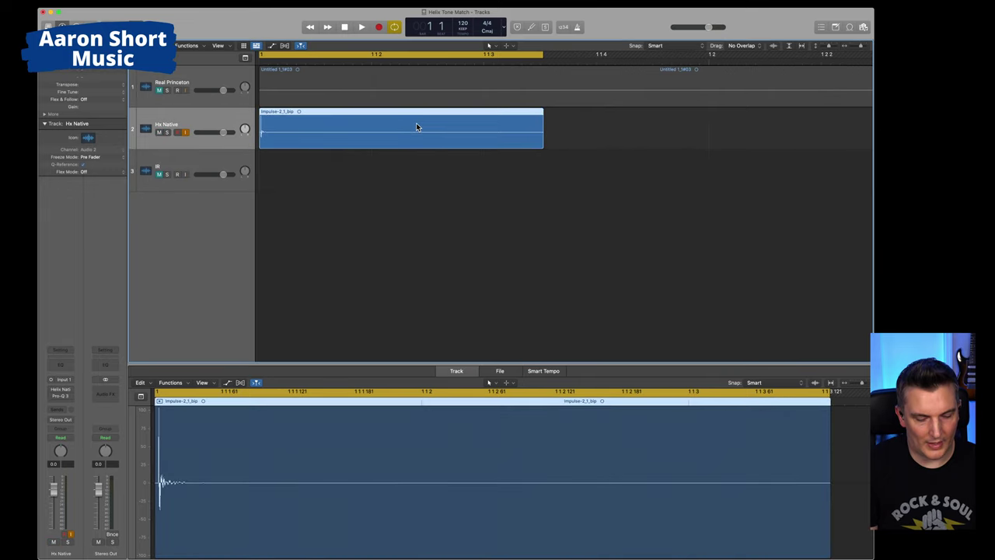
key(Delete)
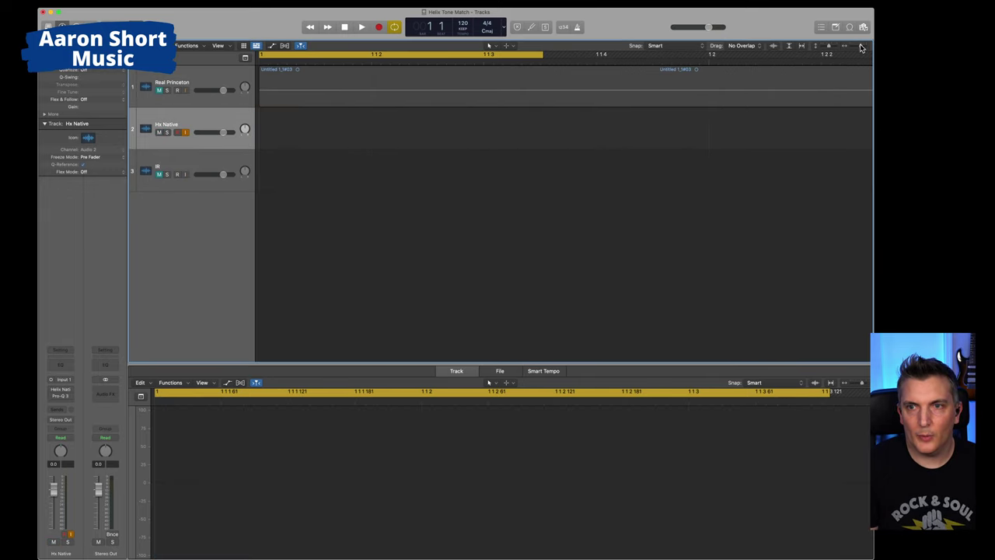
drag(862, 47, 849, 56)
click(300, 69)
key(c)
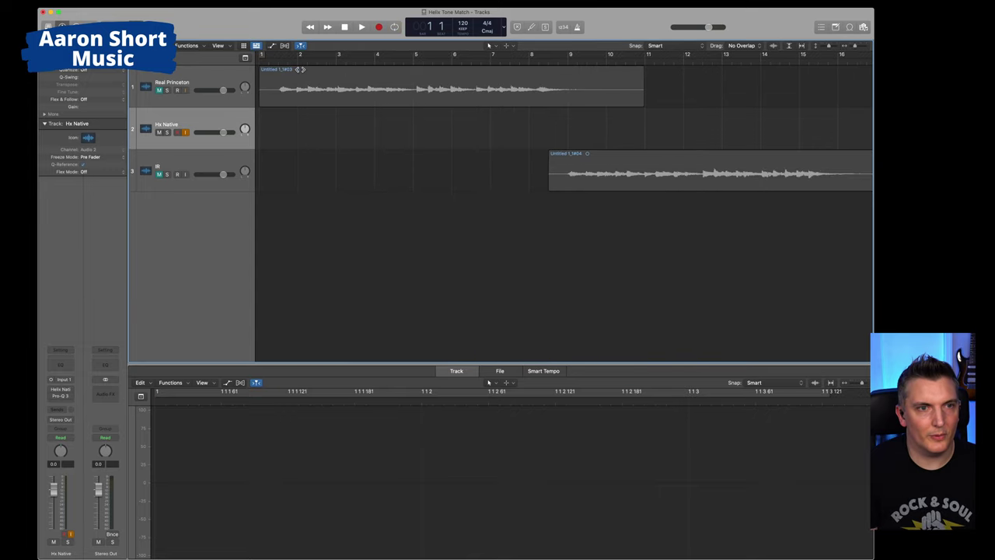
- Move the IR recording to bar 1 on the Hx Native track and delete the empty IR track
drag(647, 170, 358, 169)
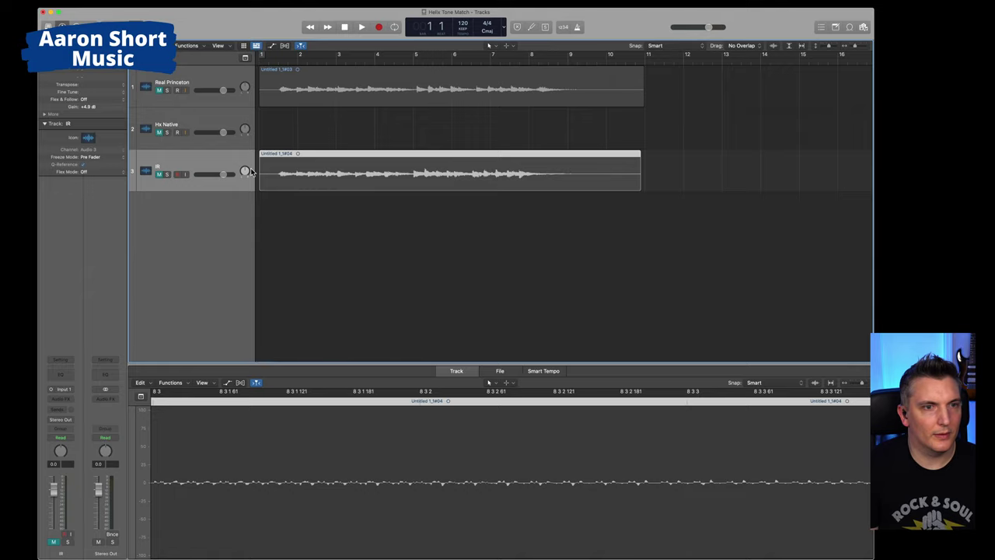
drag(327, 169, 328, 129)
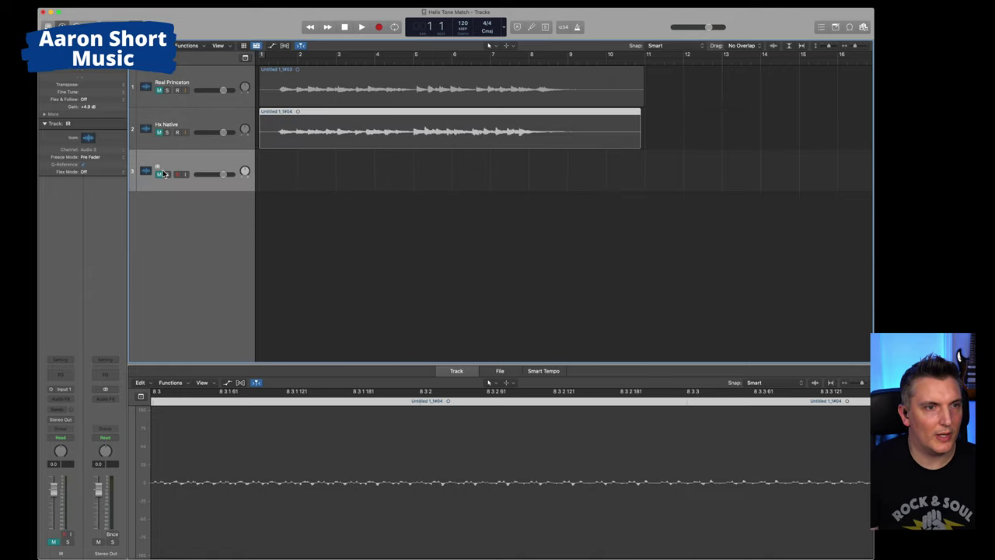
key(super+BackSpace)
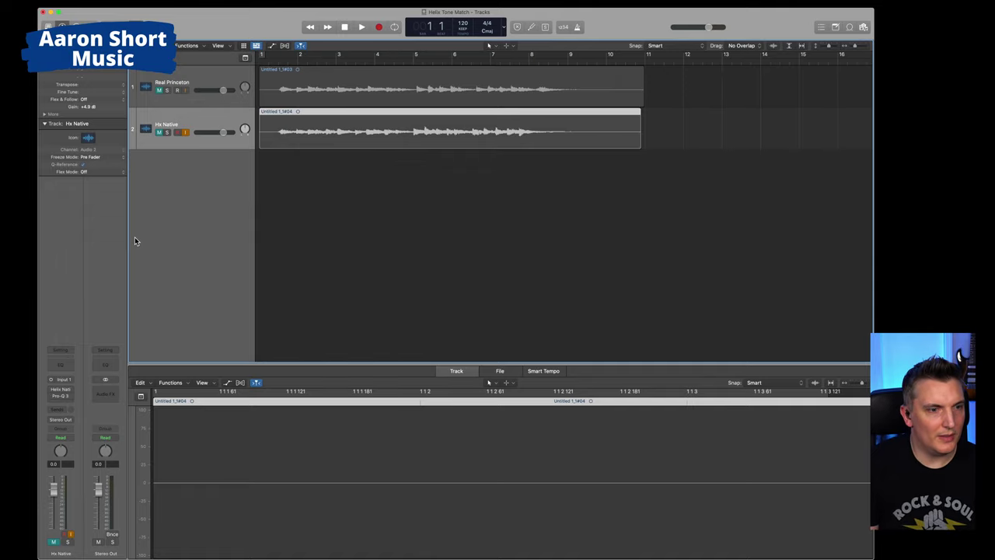
click(236, 118)
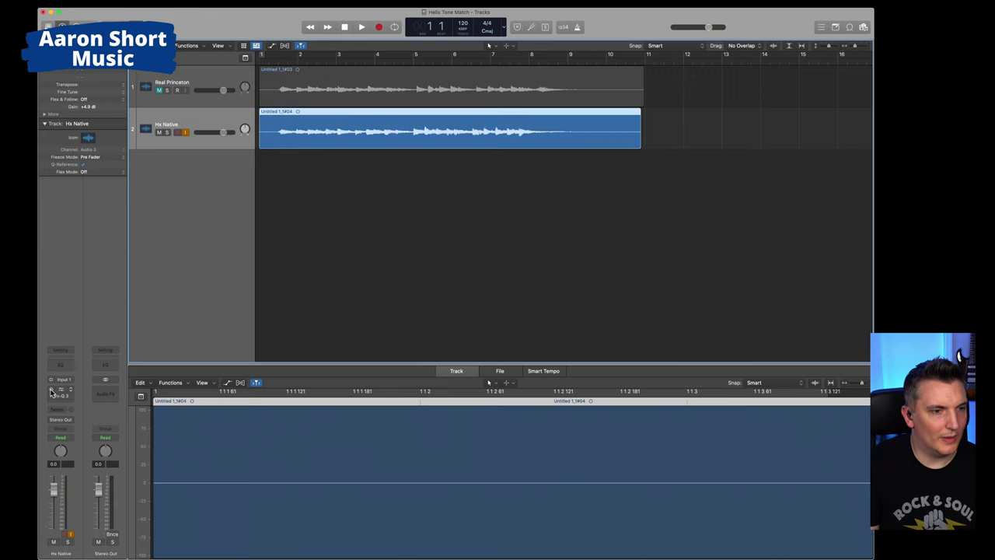
- Set the Hx Native IR 2048 block's IR Select to 42: Helix Tone Match and check the Amp block
click(61, 390)
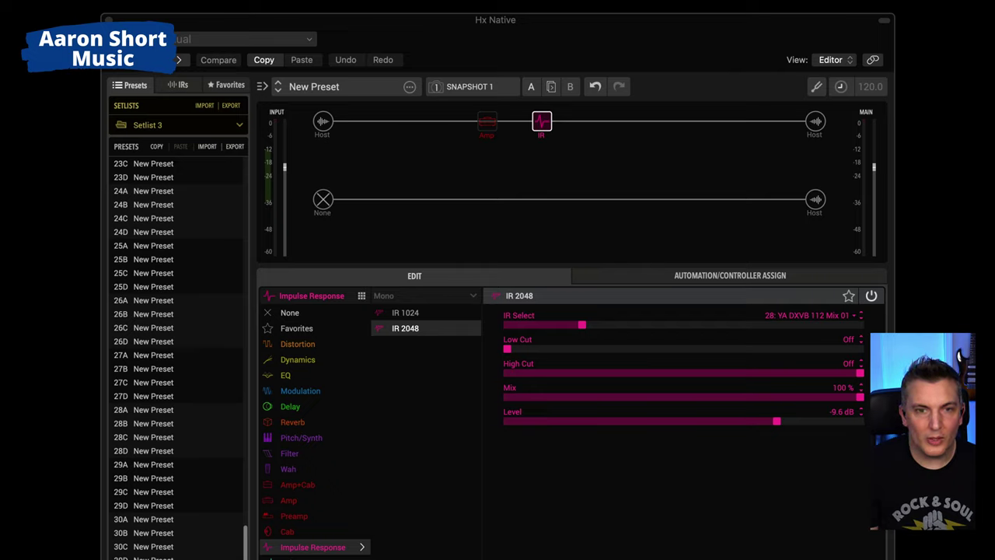
mouse_move(614, 325)
mouse_down()
mouse_move(660, 331)
mouse_move(624, 339)
mouse_up()
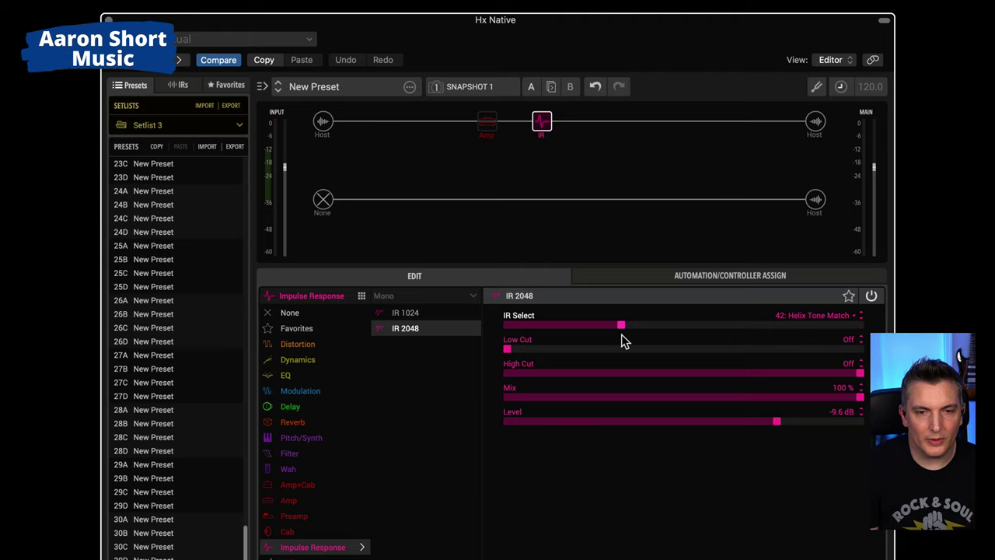
click(486, 120)
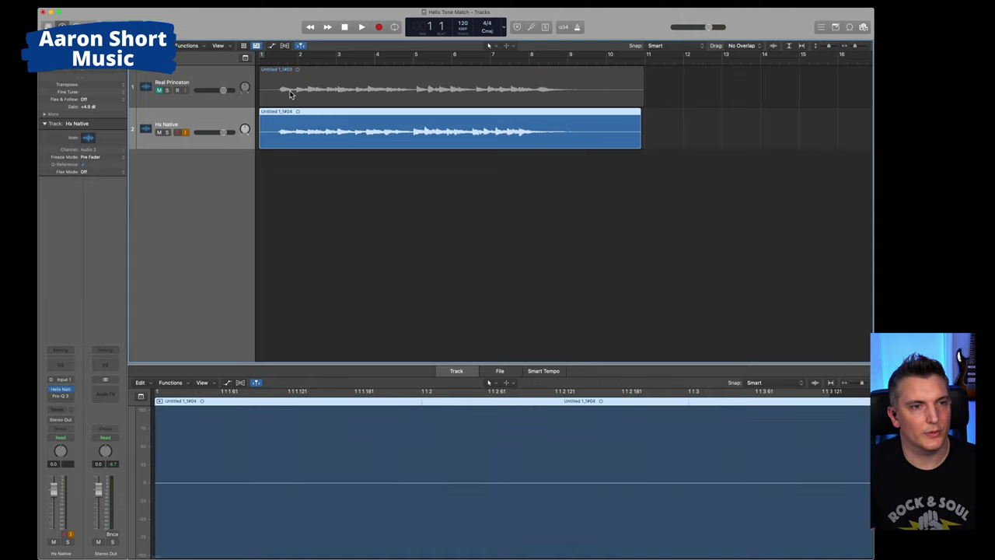
- Play from bar 1, swapping mutes between the Hx Native and Real Princeton tracks, then stop
click(274, 75)
key(space)
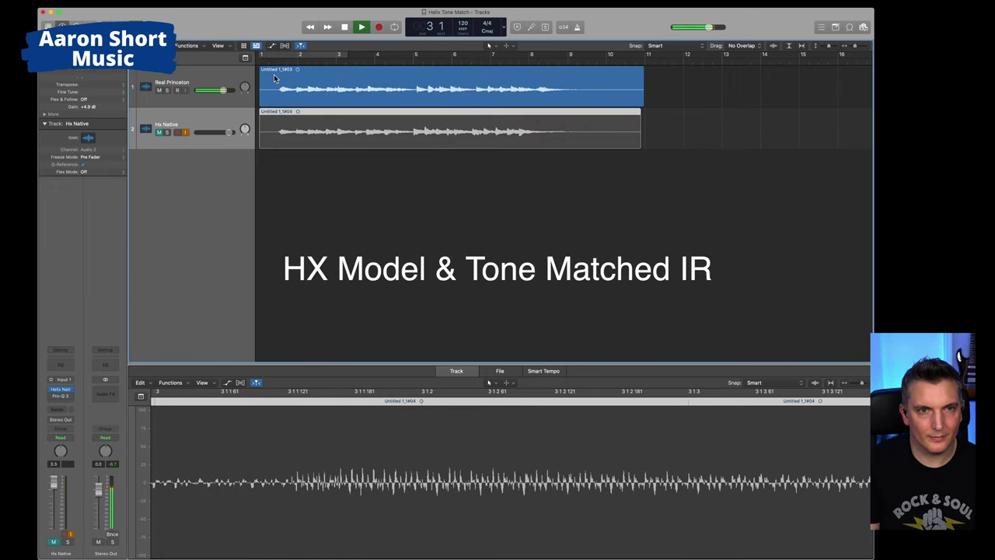
click(159, 90)
click(158, 133)
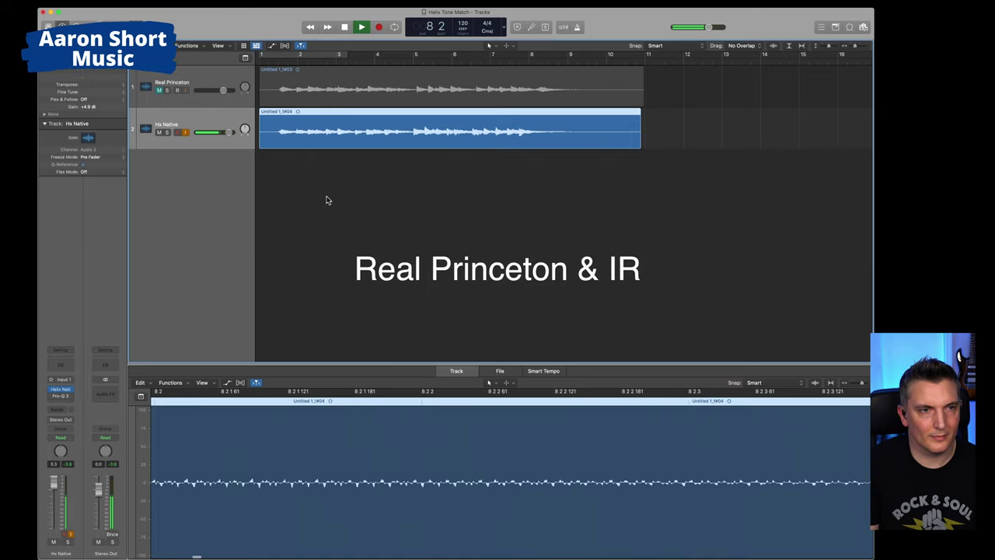
click(345, 28)
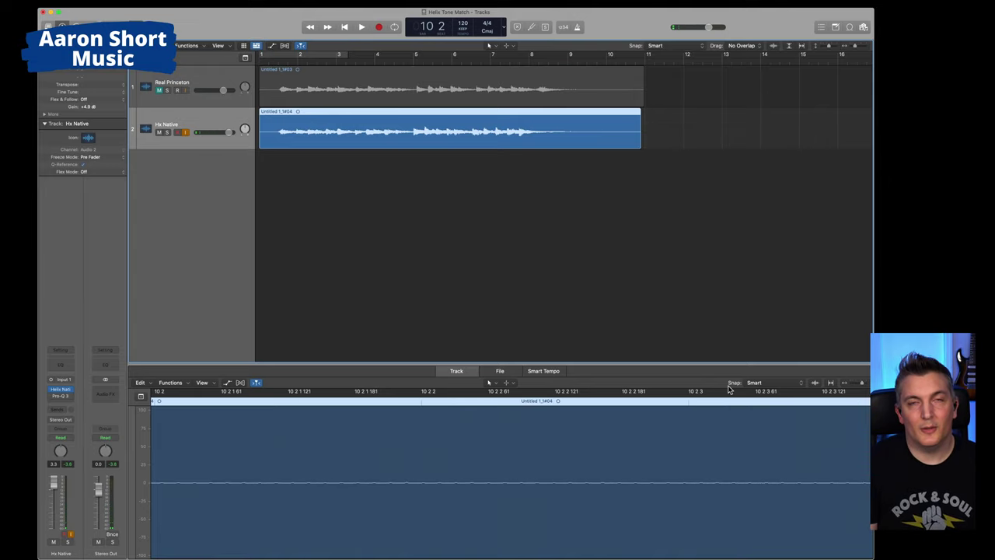